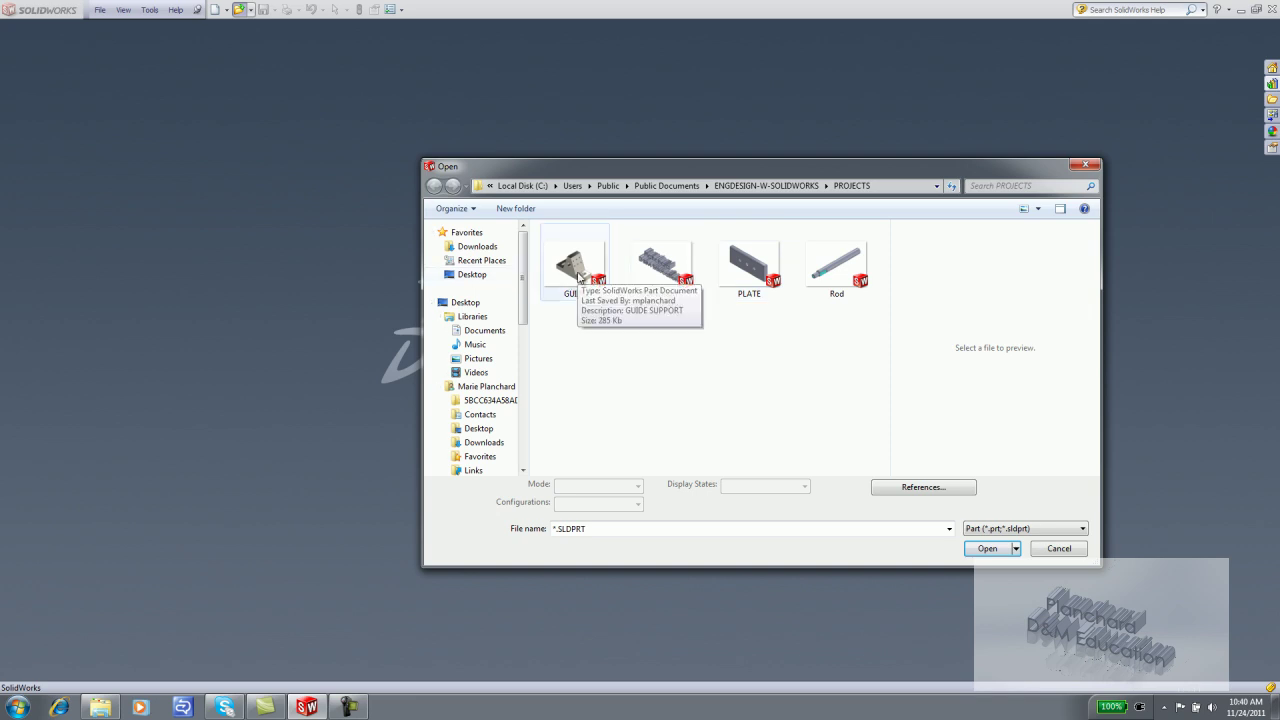
# Step: Open the GUIDE part and create a new assembly with GUIDE placed at the origin as its first component
pyautogui.doubleClick(578, 277)
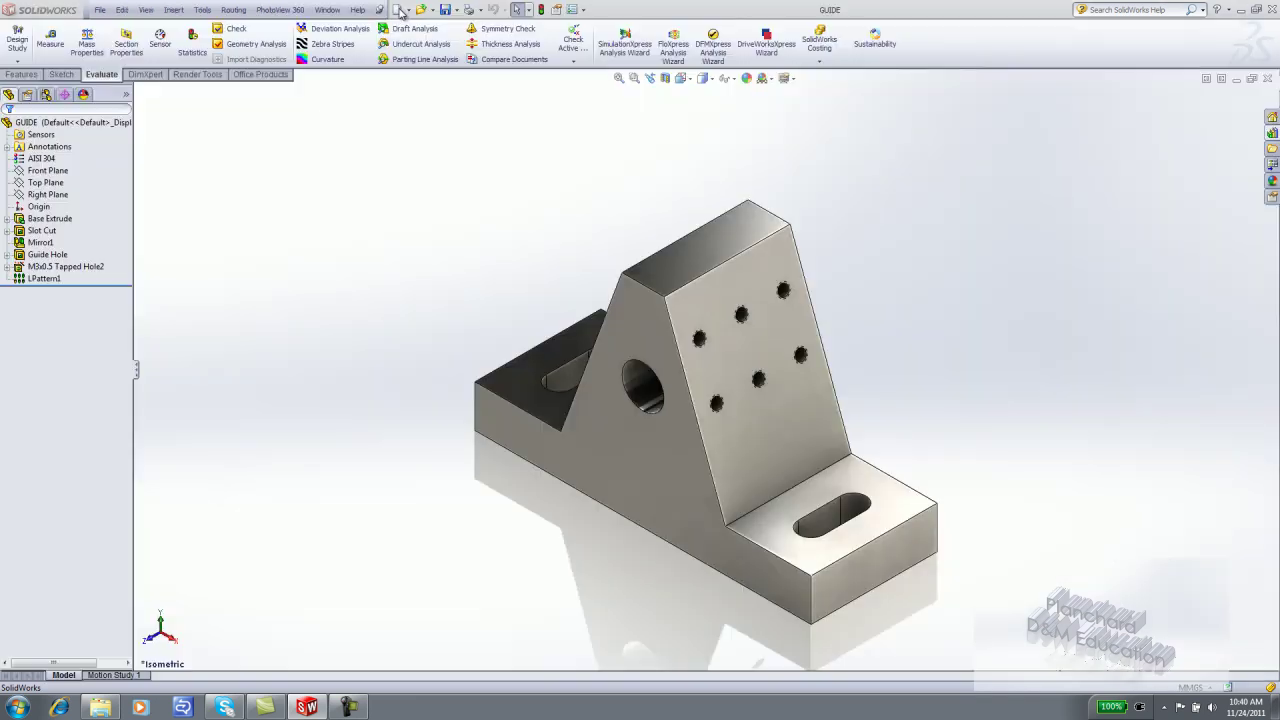
pyautogui.click(399, 10)
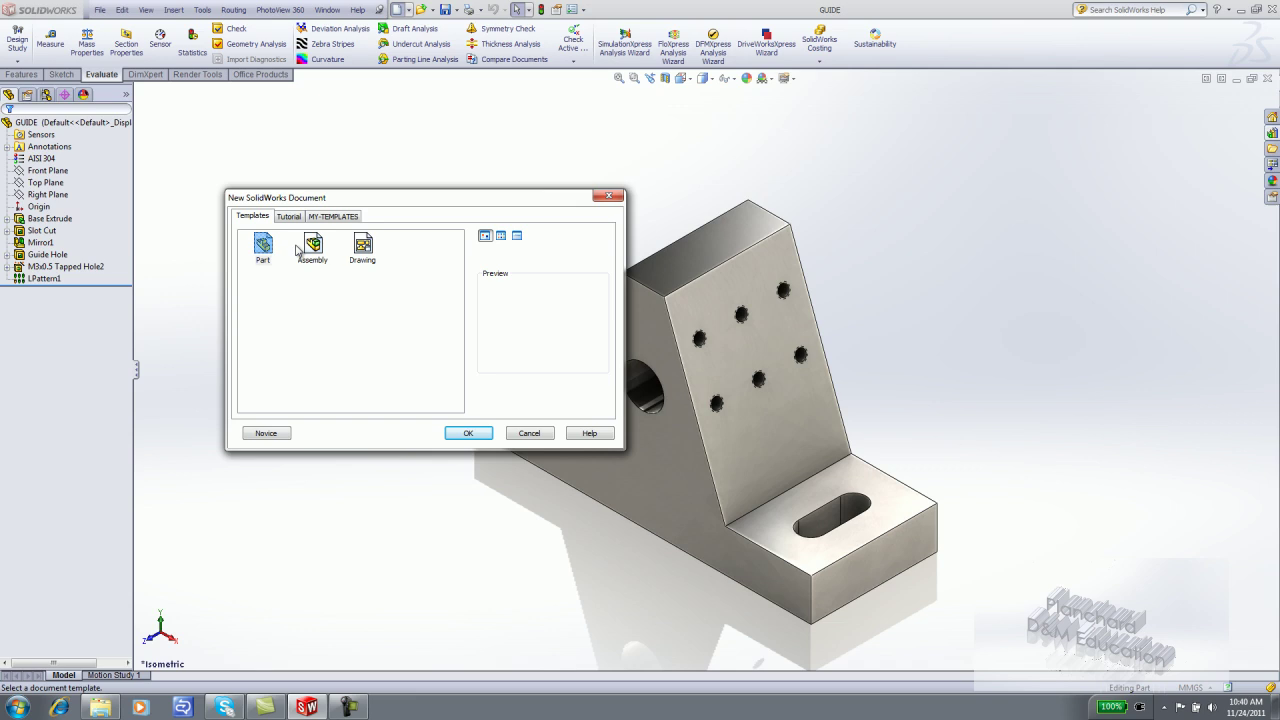
pyautogui.doubleClick(313, 245)
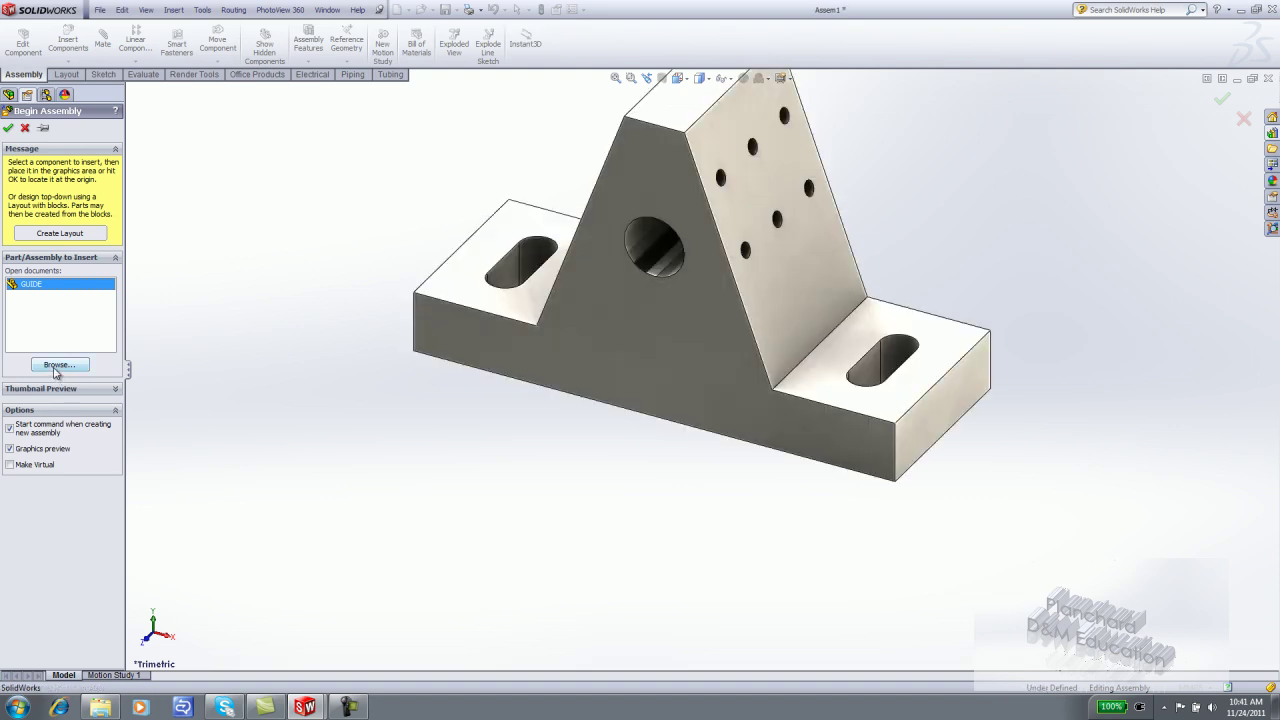
pyautogui.click(8, 128)
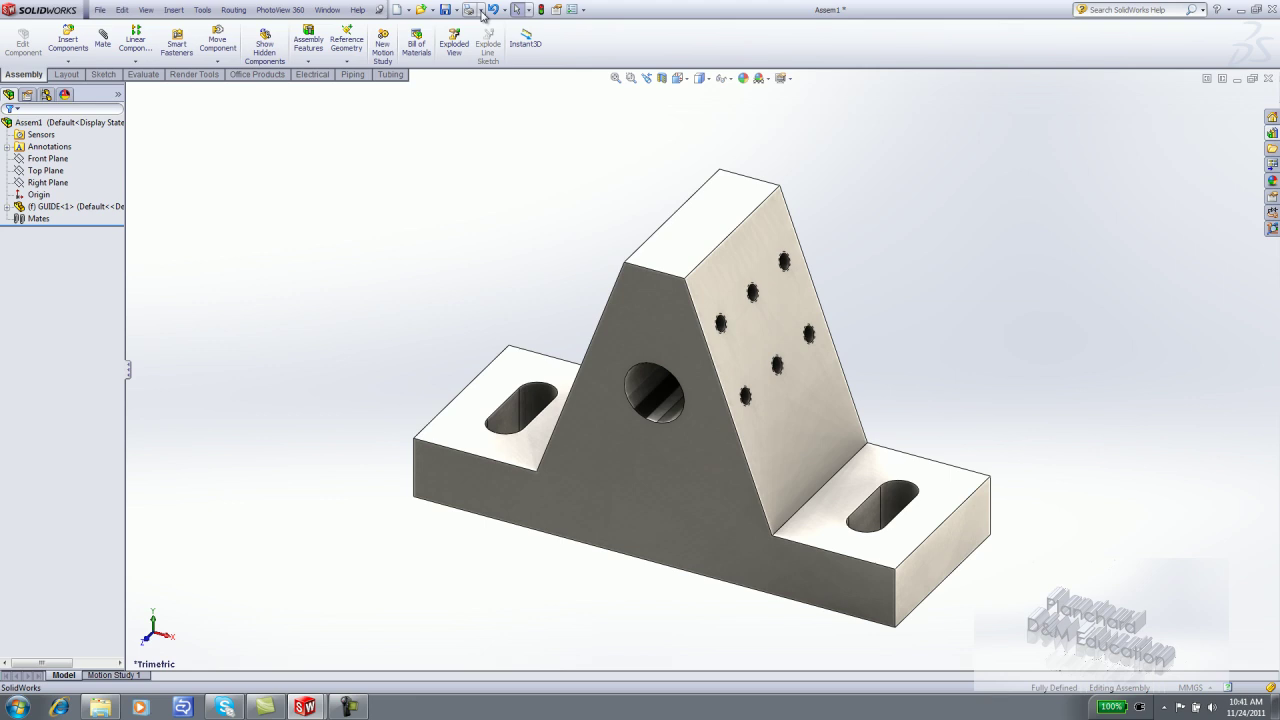
# Step: Save the assembly in the PROJECTS folder under the name Guide Rod
pyautogui.click(446, 12)
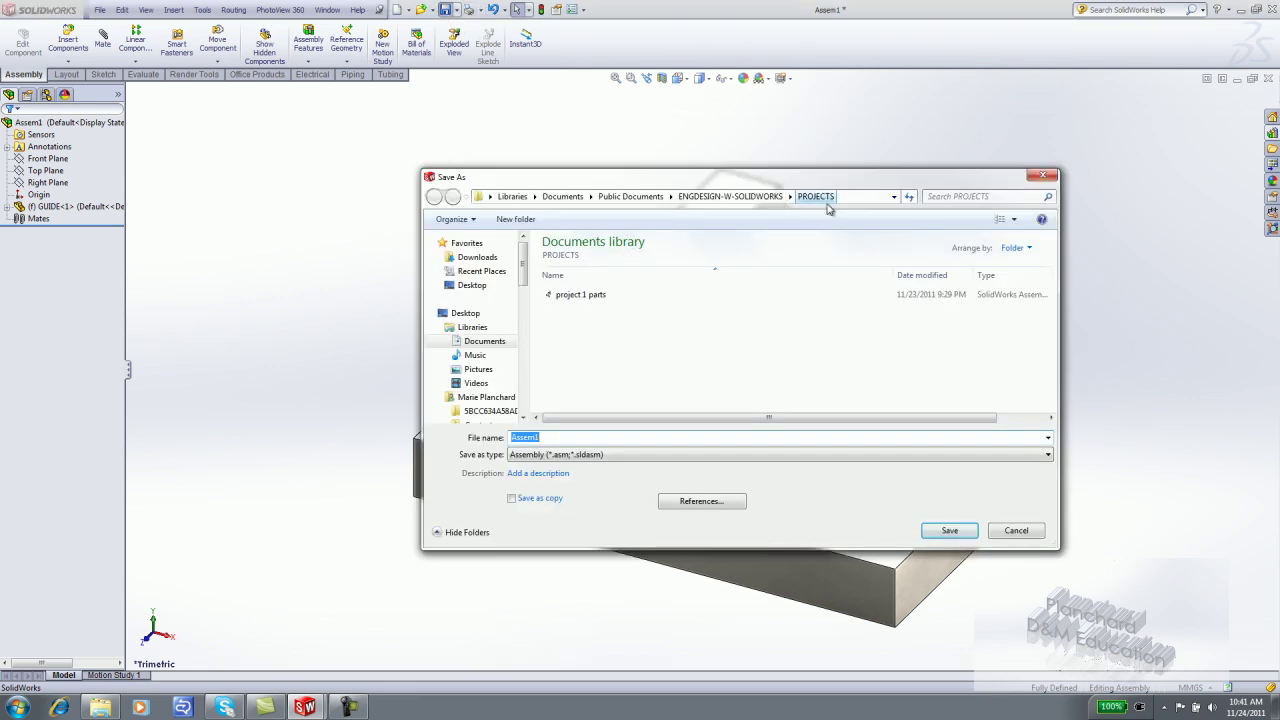
pyautogui.write('Guide Rod')
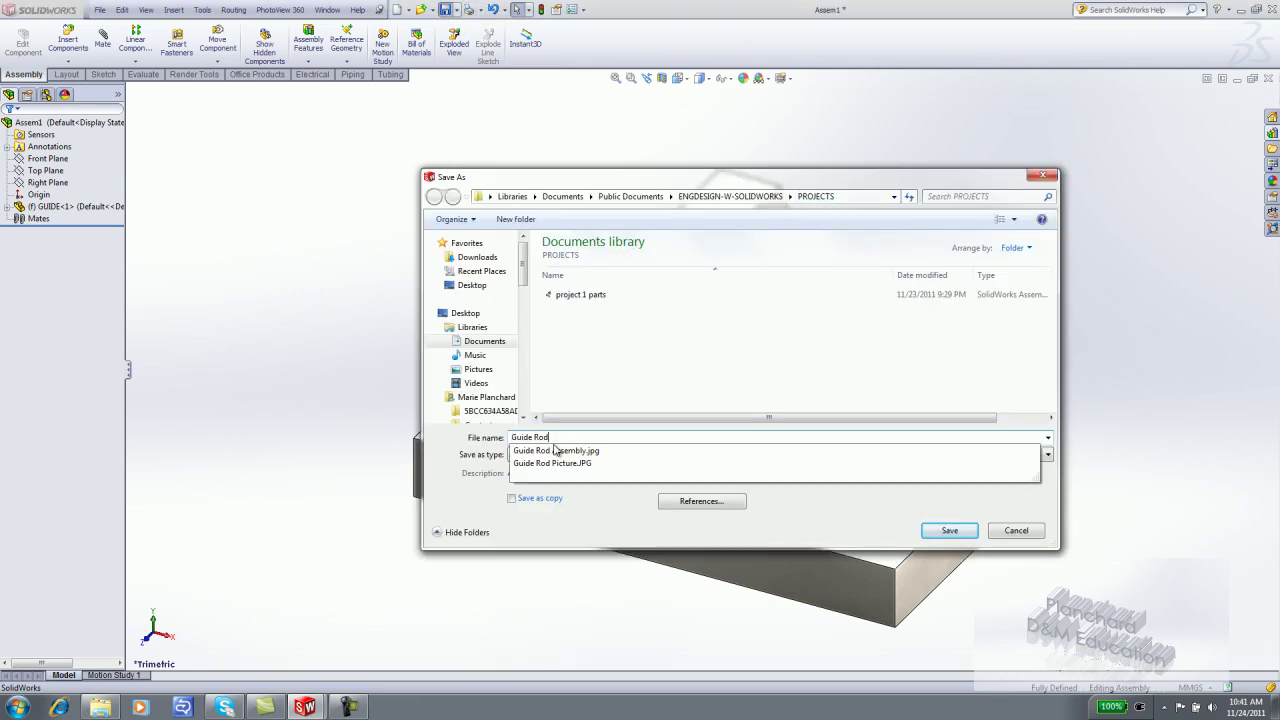
pyautogui.press('Return')
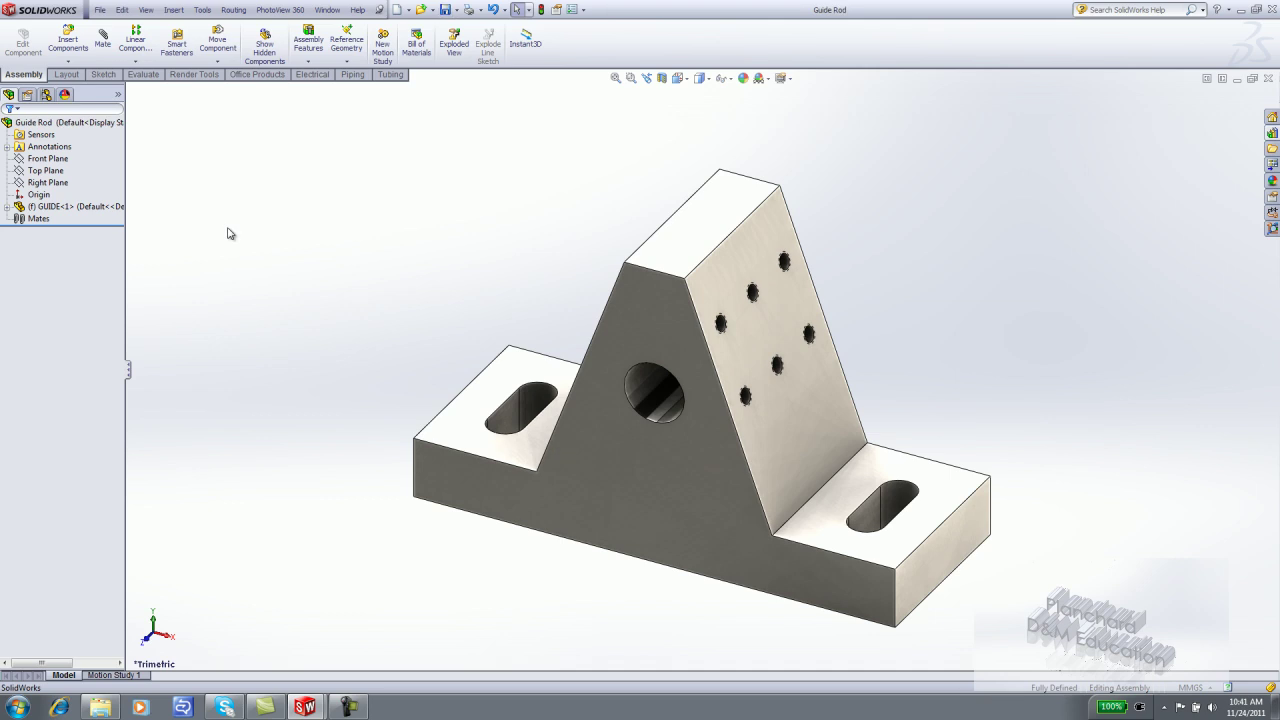
# Step: Switch to the GUIDE part document and close it to return to the Guide Rod assembly
pyautogui.click(326, 12)
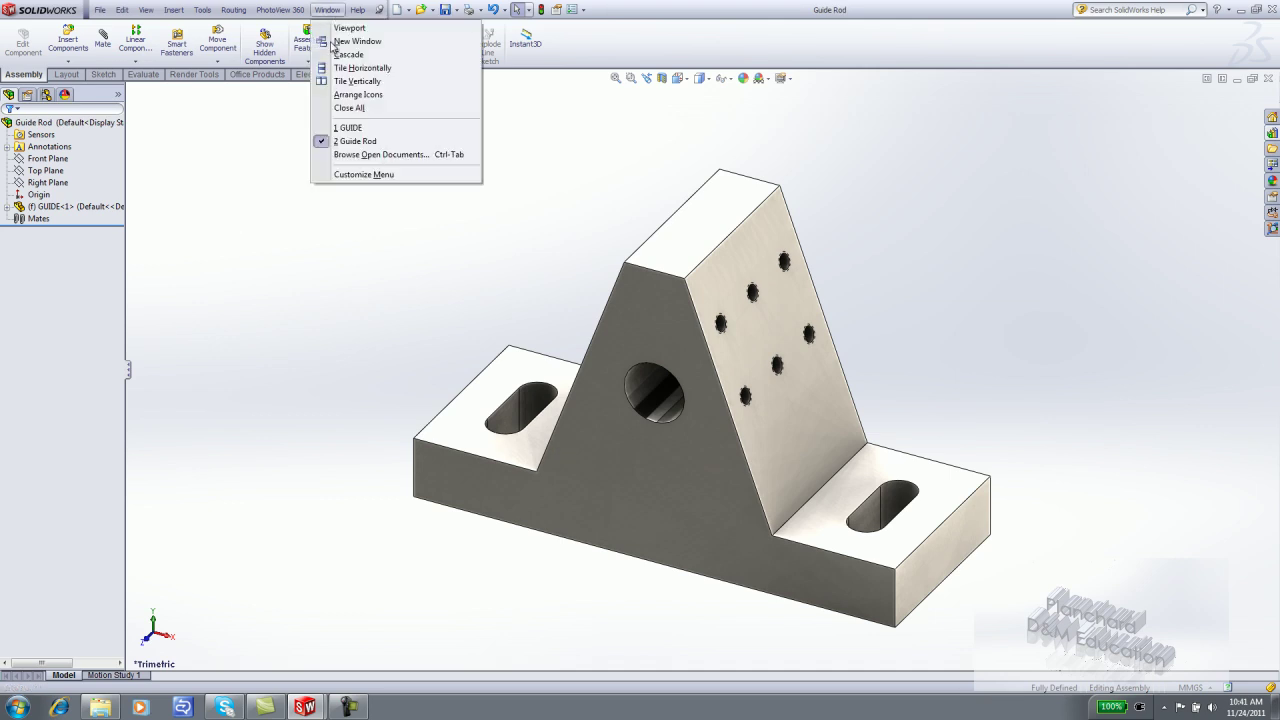
pyautogui.click(350, 128)
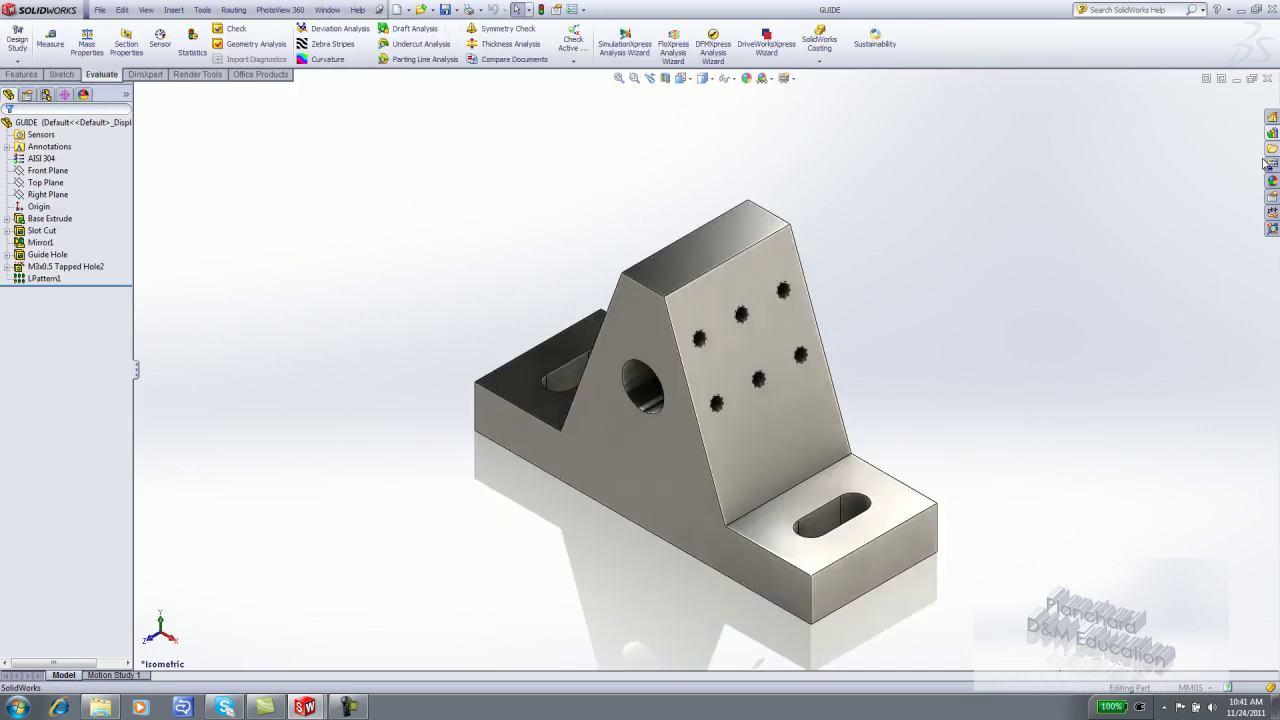
pyautogui.click(1267, 78)
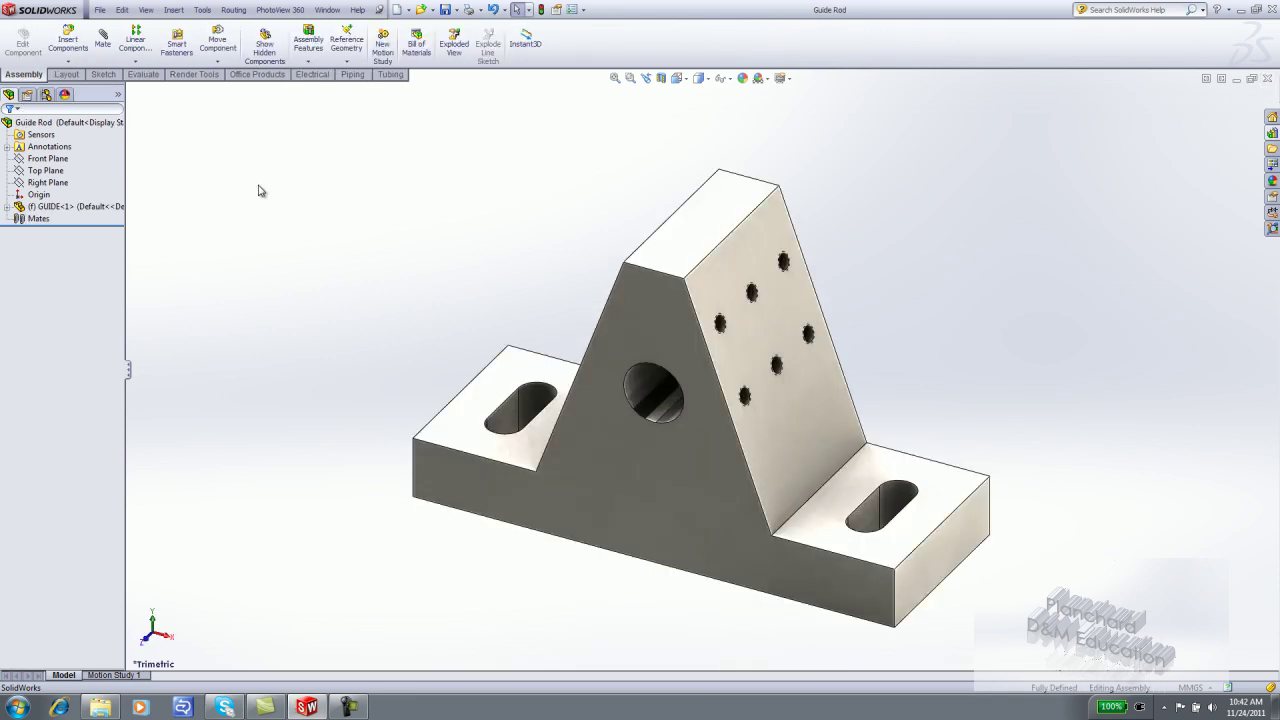
# Step: Review the assembly's drafting standard and unit system in the document properties
pyautogui.click(573, 10)
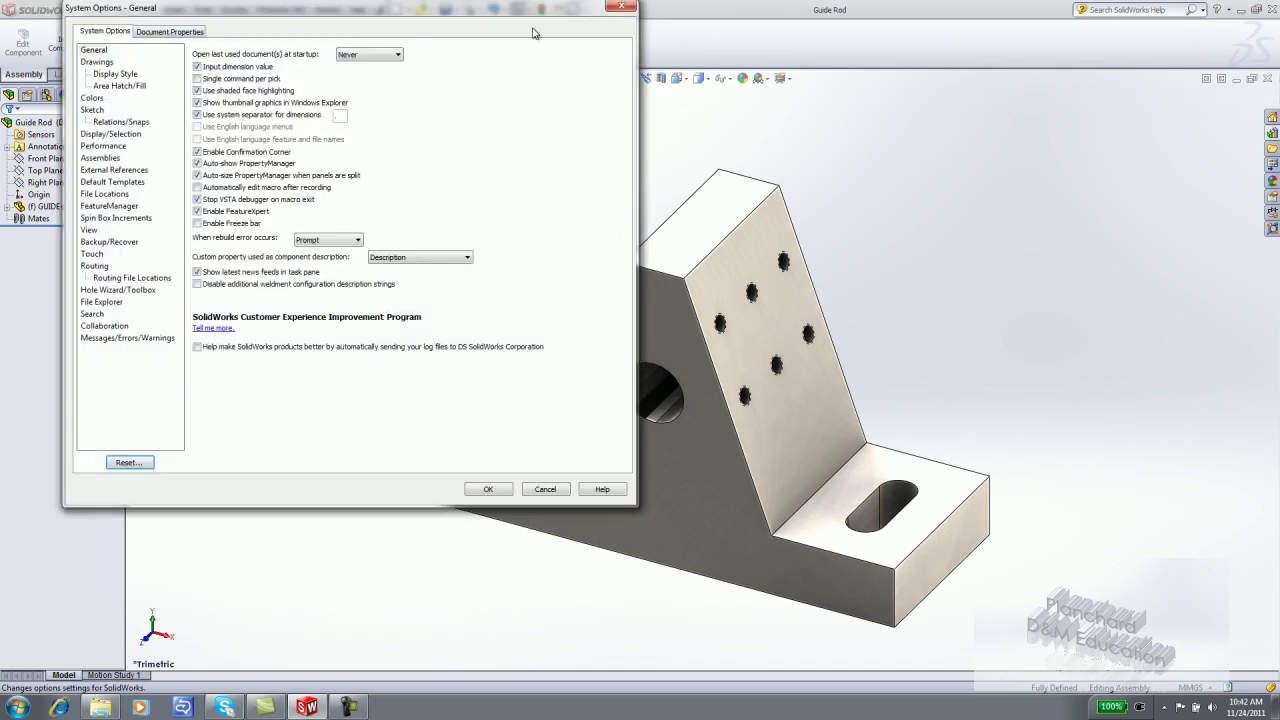
pyautogui.click(168, 32)
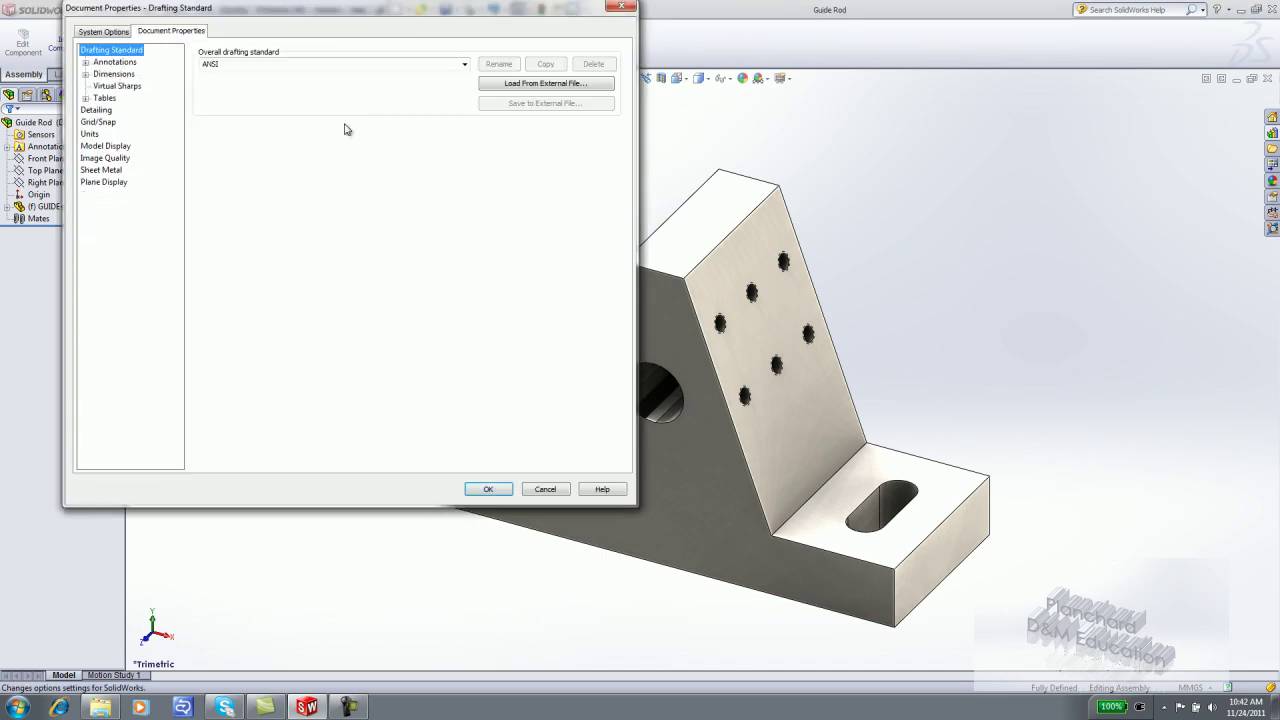
pyautogui.click(89, 134)
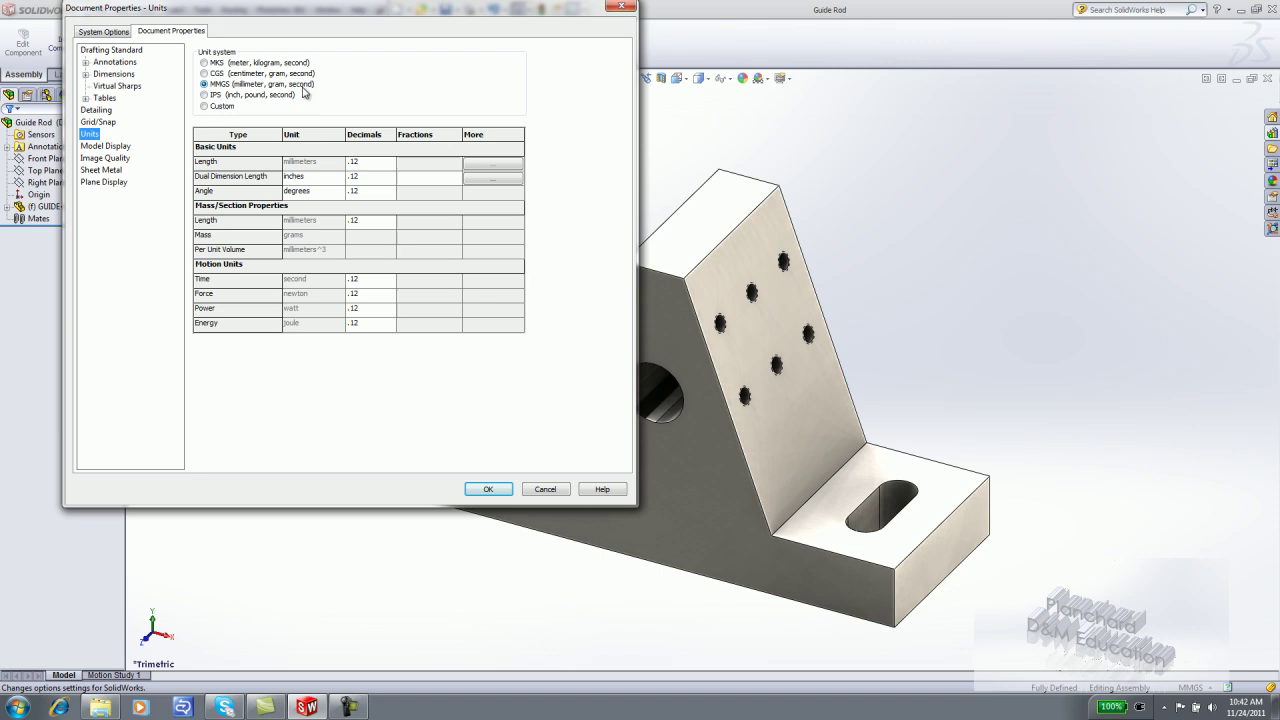
pyautogui.click(491, 489)
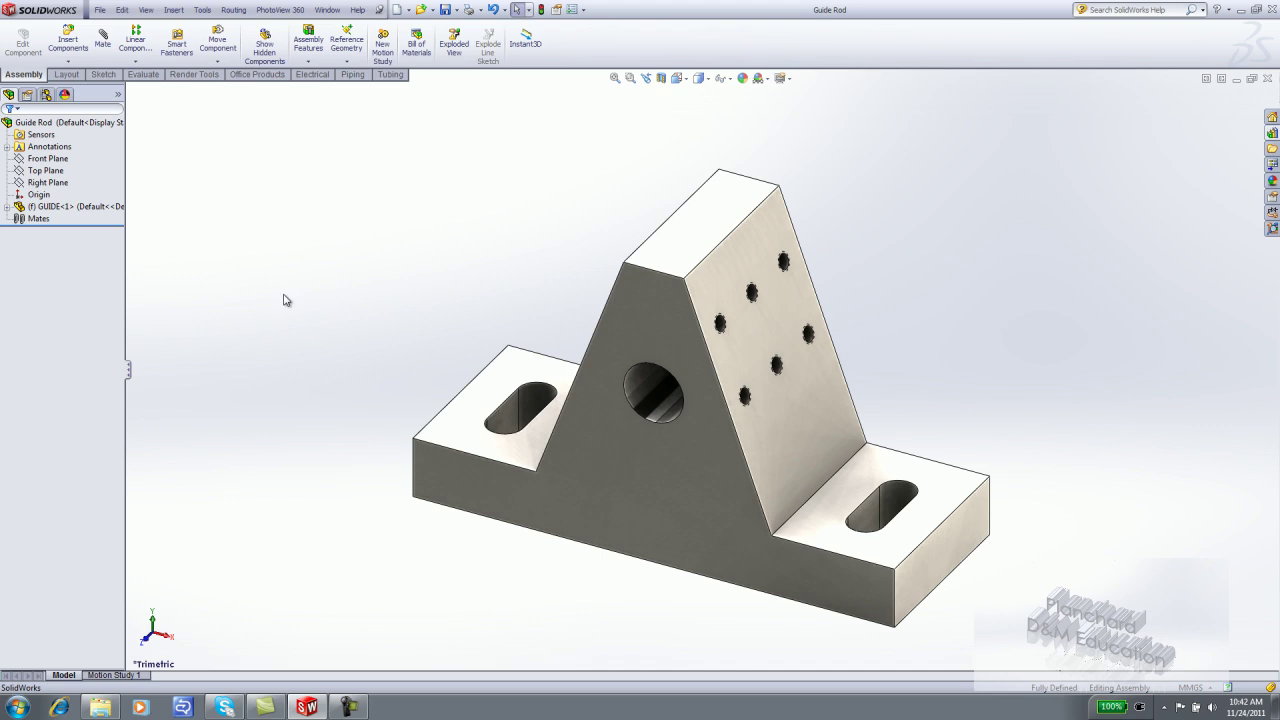
# Step: Insert the Rod part from the PROJECTS folder and place it beside the guide's upper end
pyautogui.click(73, 44)
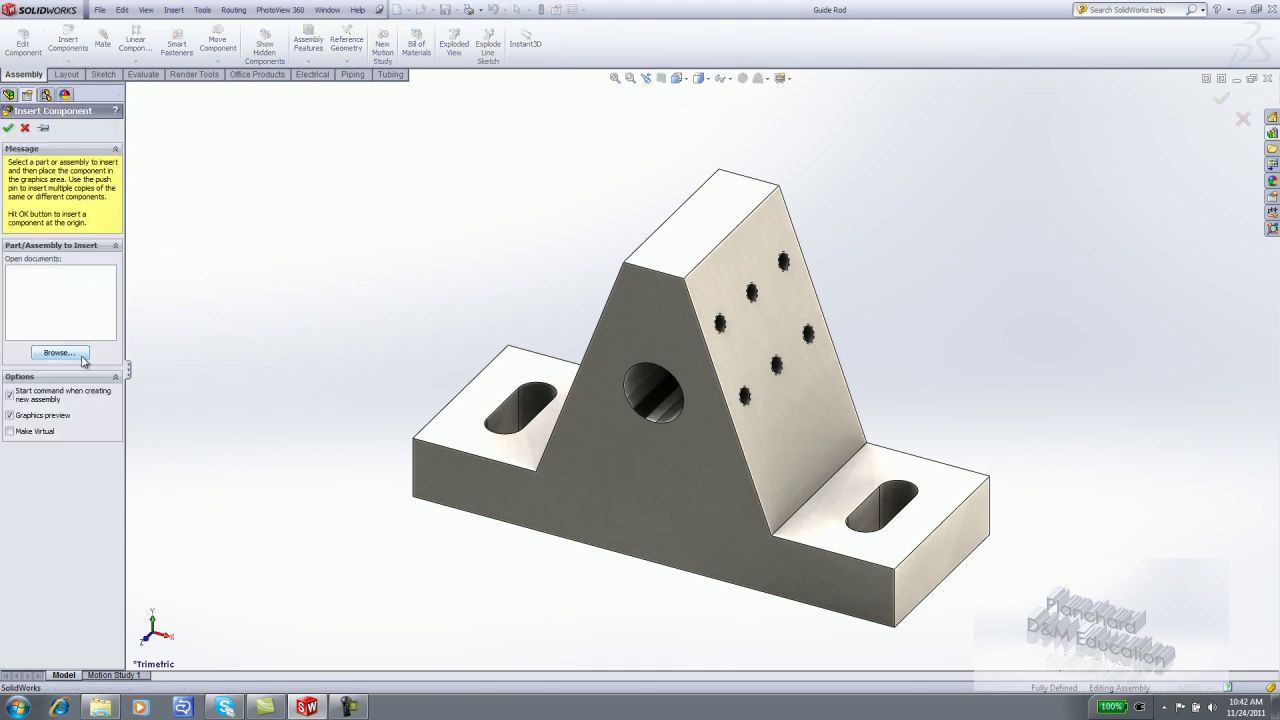
pyautogui.click(60, 352)
pyautogui.click(1078, 530)
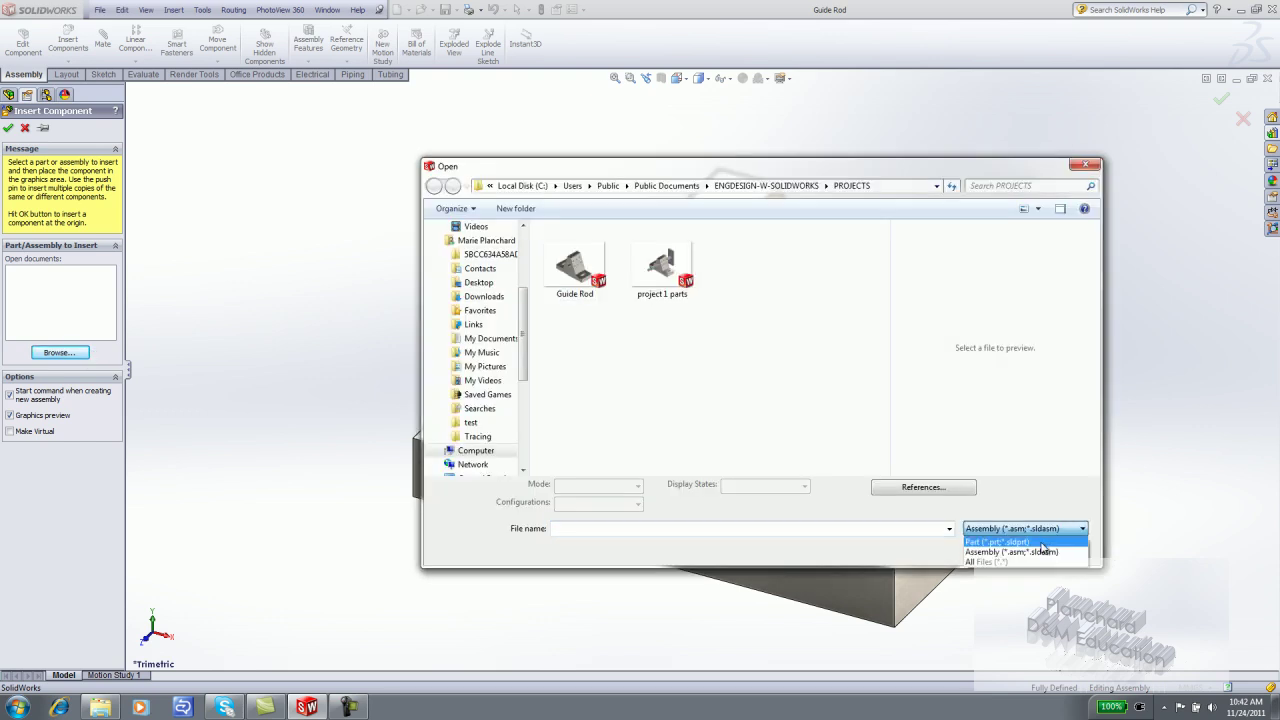
pyautogui.click(1043, 548)
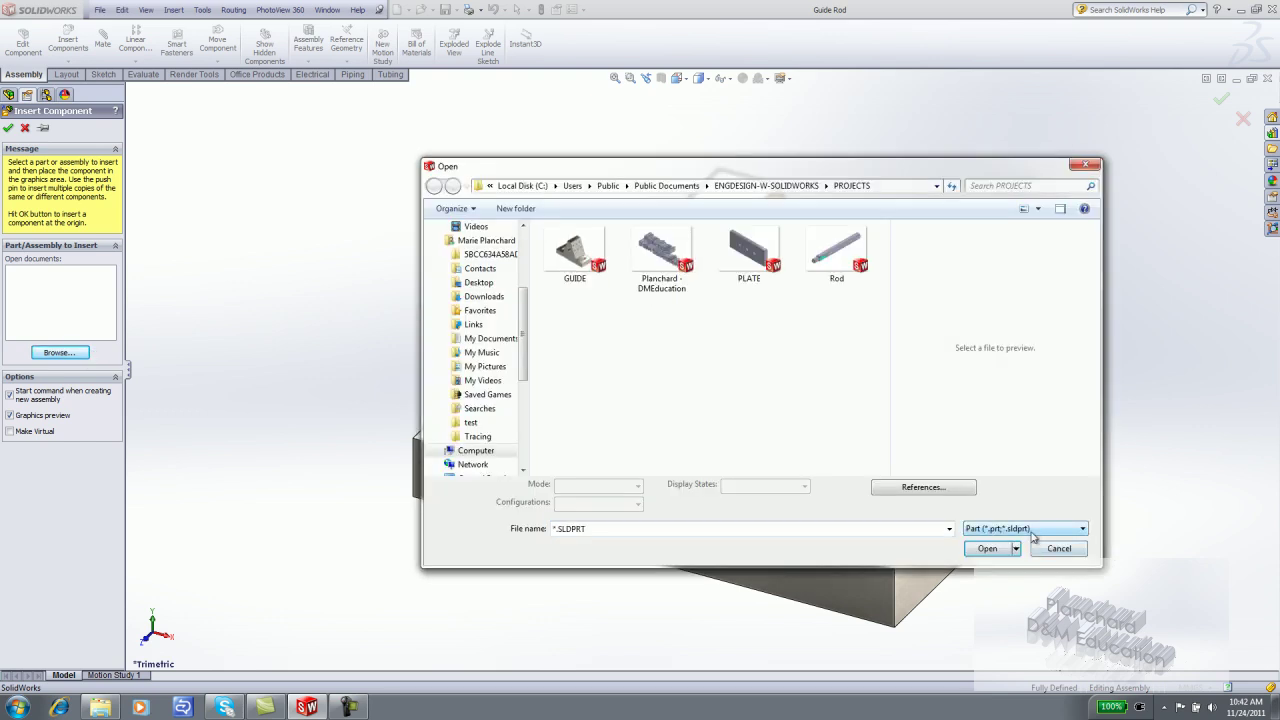
pyautogui.doubleClick(836, 252)
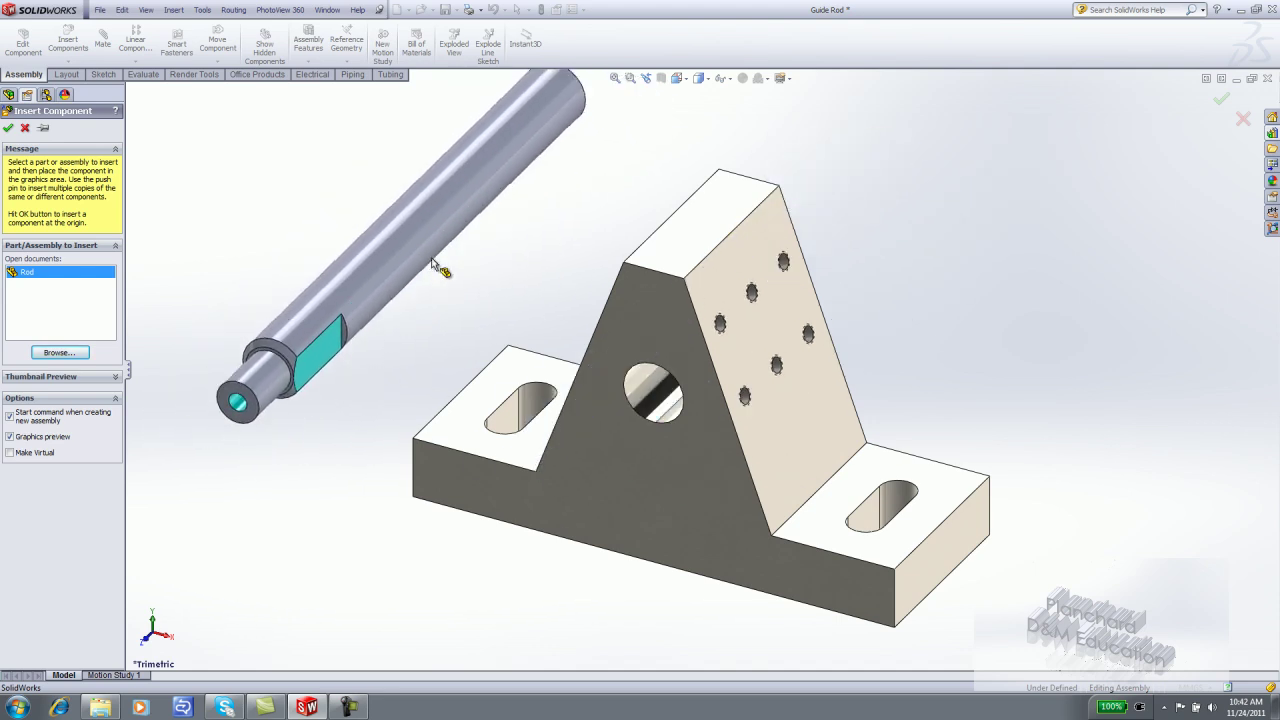
pyautogui.click(419, 278)
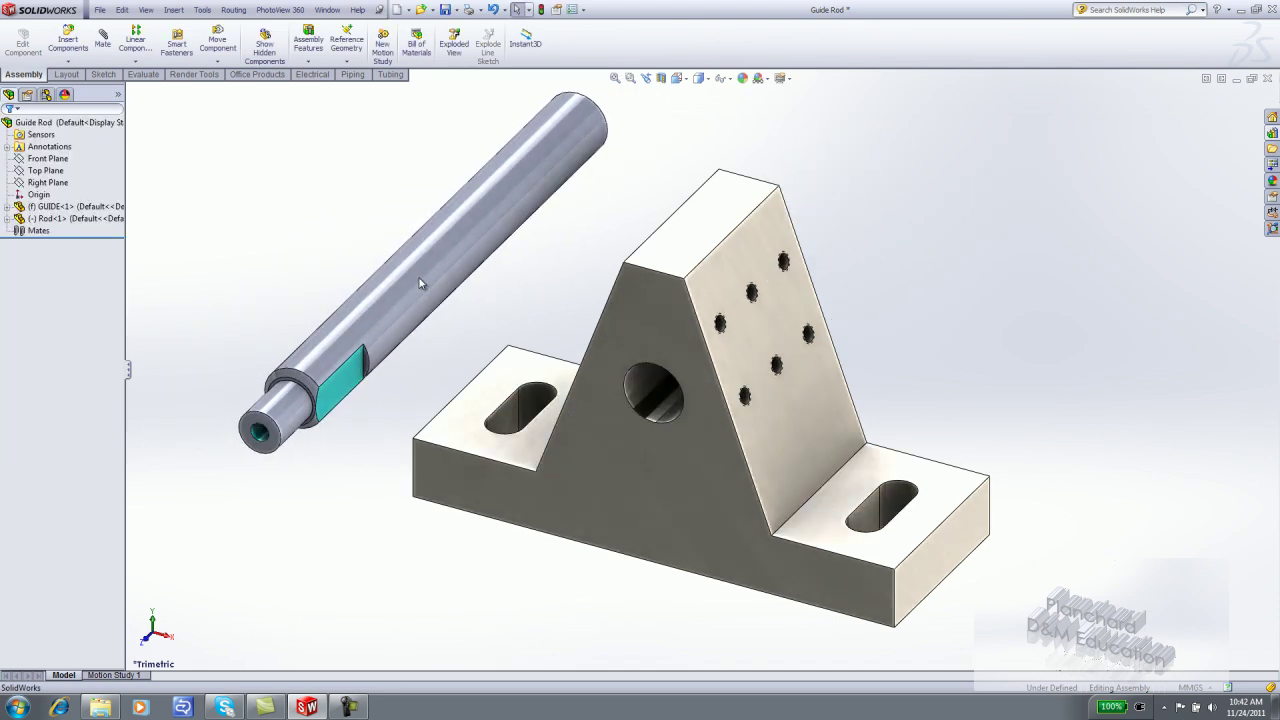
# Step: Move the rod farther away from the guide and rotate it slightly with Rotate Component's free drag
pyautogui.moveTo(420, 283); pyautogui.dragTo(335, 239)
pyautogui.click(218, 44)
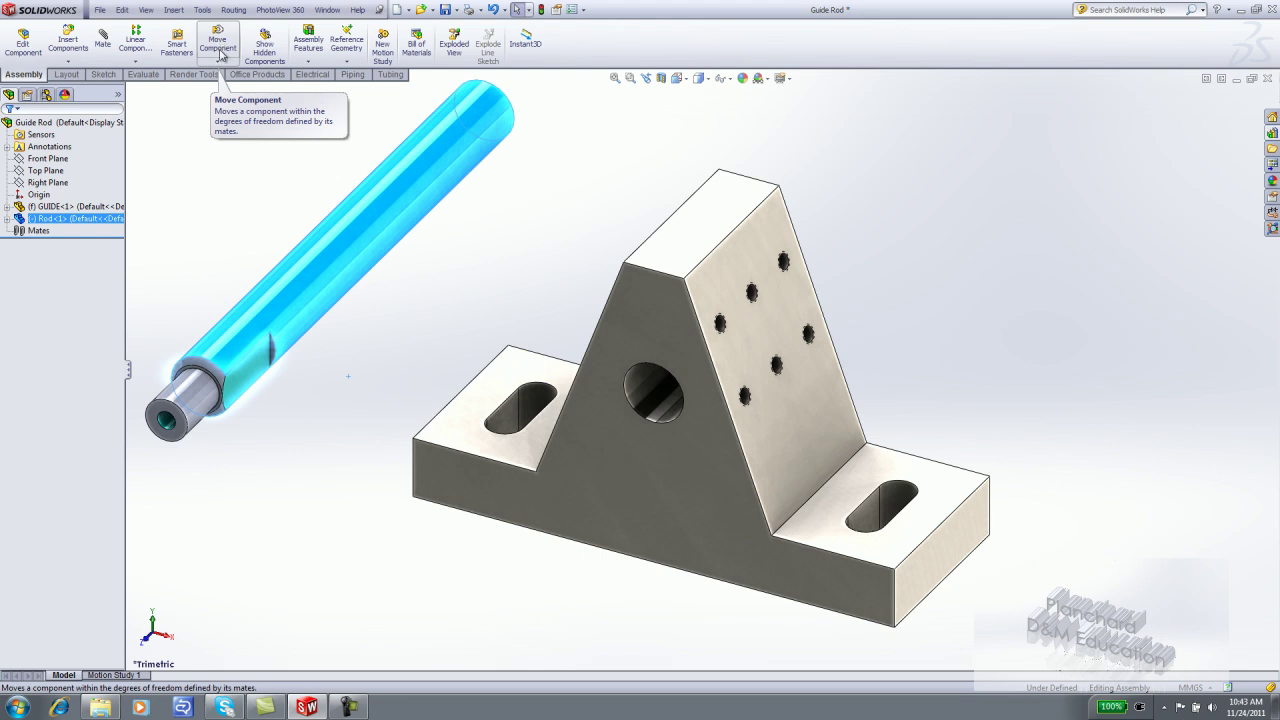
pyautogui.click(218, 61)
pyautogui.click(228, 88)
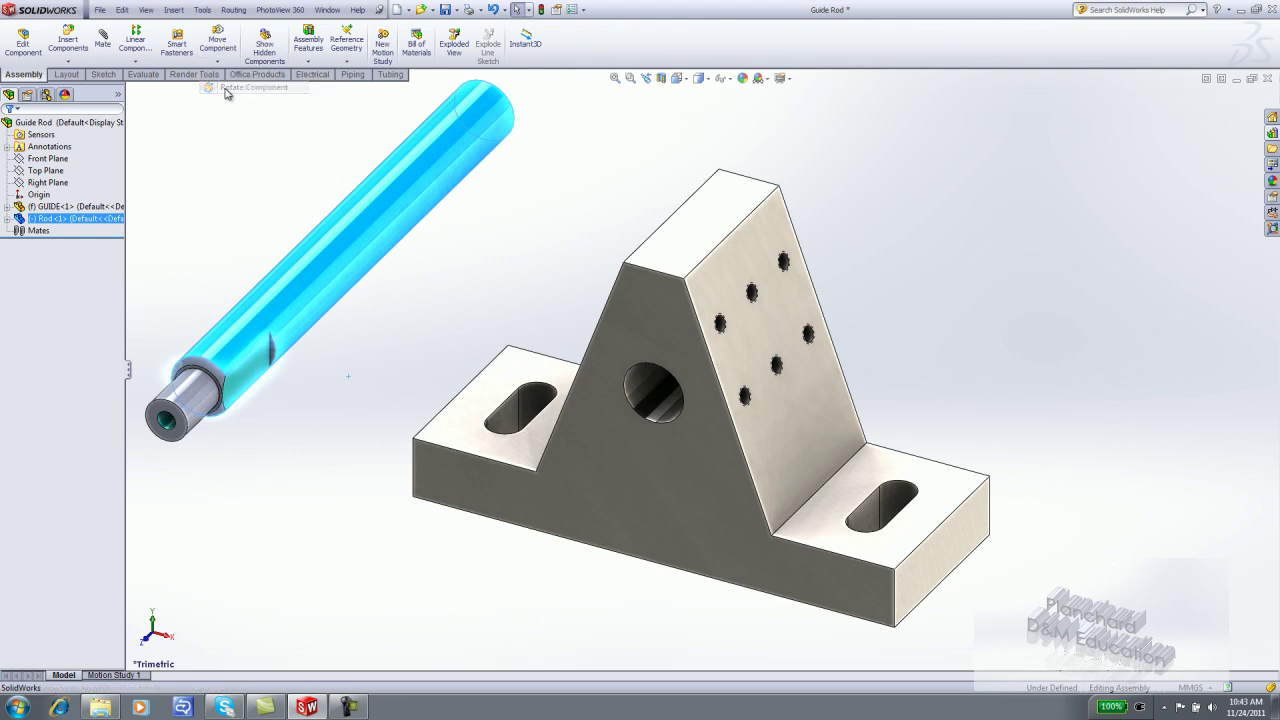
pyautogui.moveTo(257, 354); pyautogui.dragTo(251, 274)
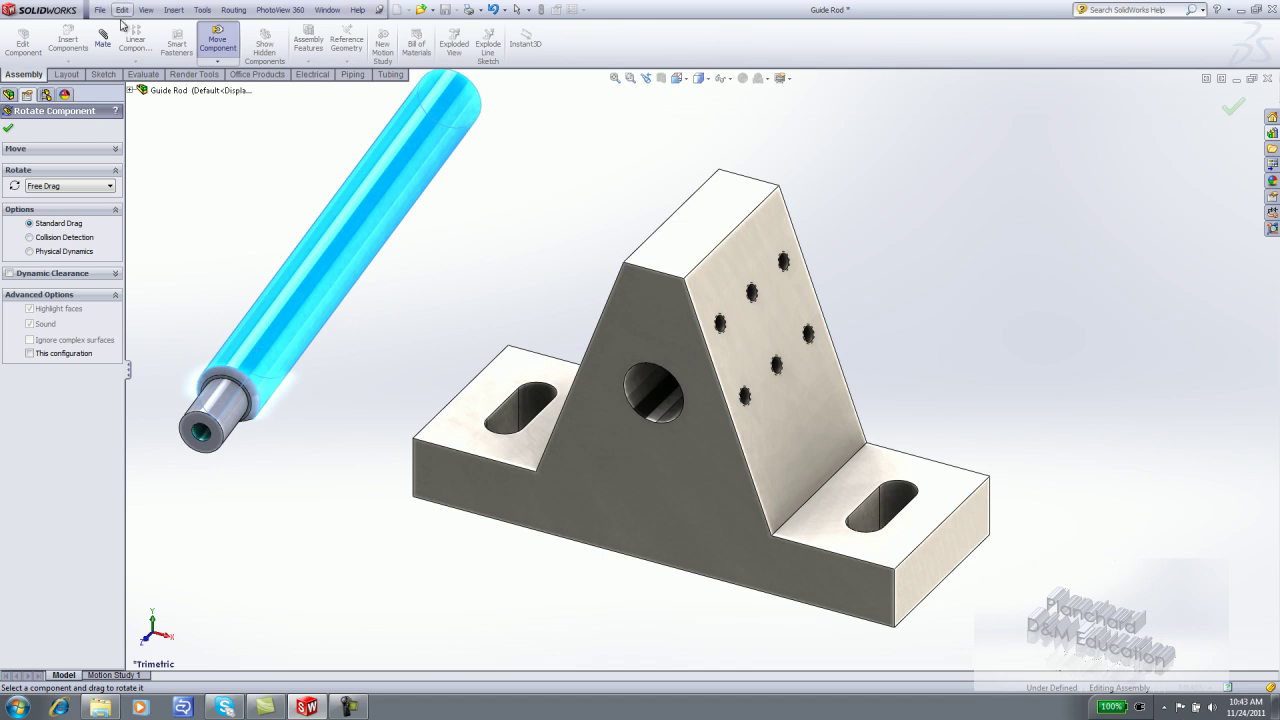
# Step: Add a concentric mate between the rod's cylindrical face and the guide's central hole
pyautogui.click(101, 44)
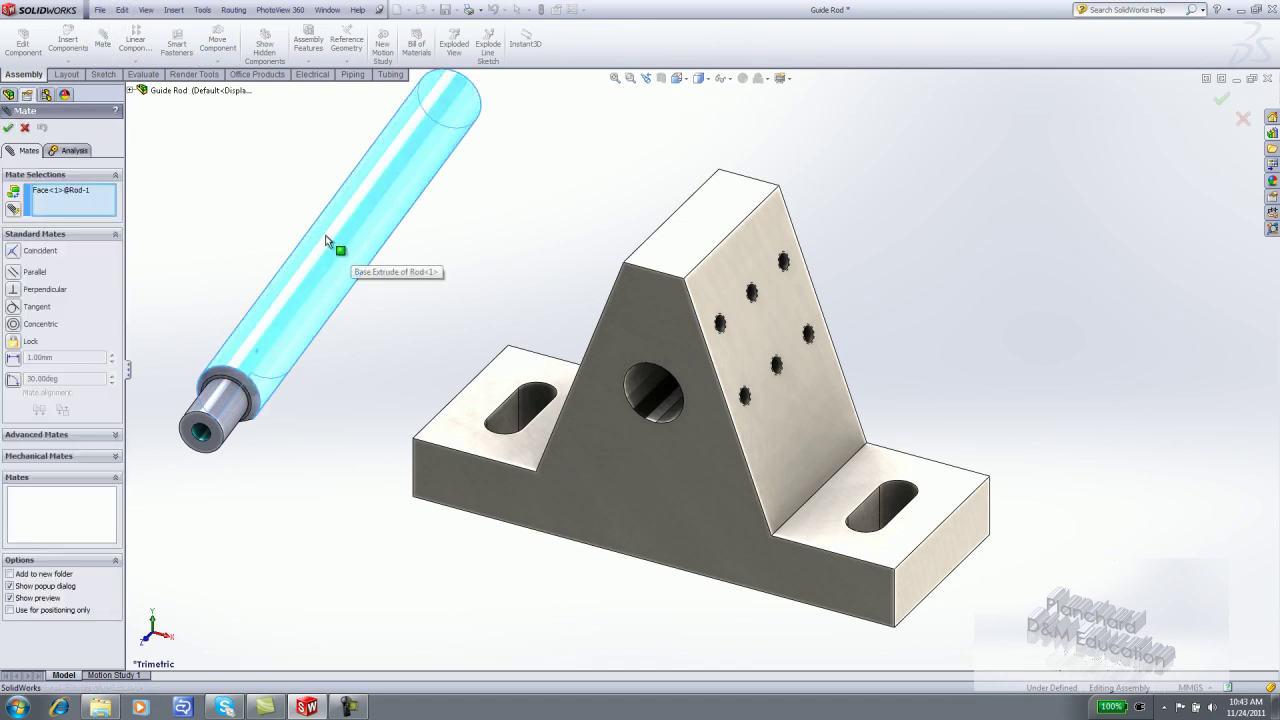
pyautogui.click(660, 405)
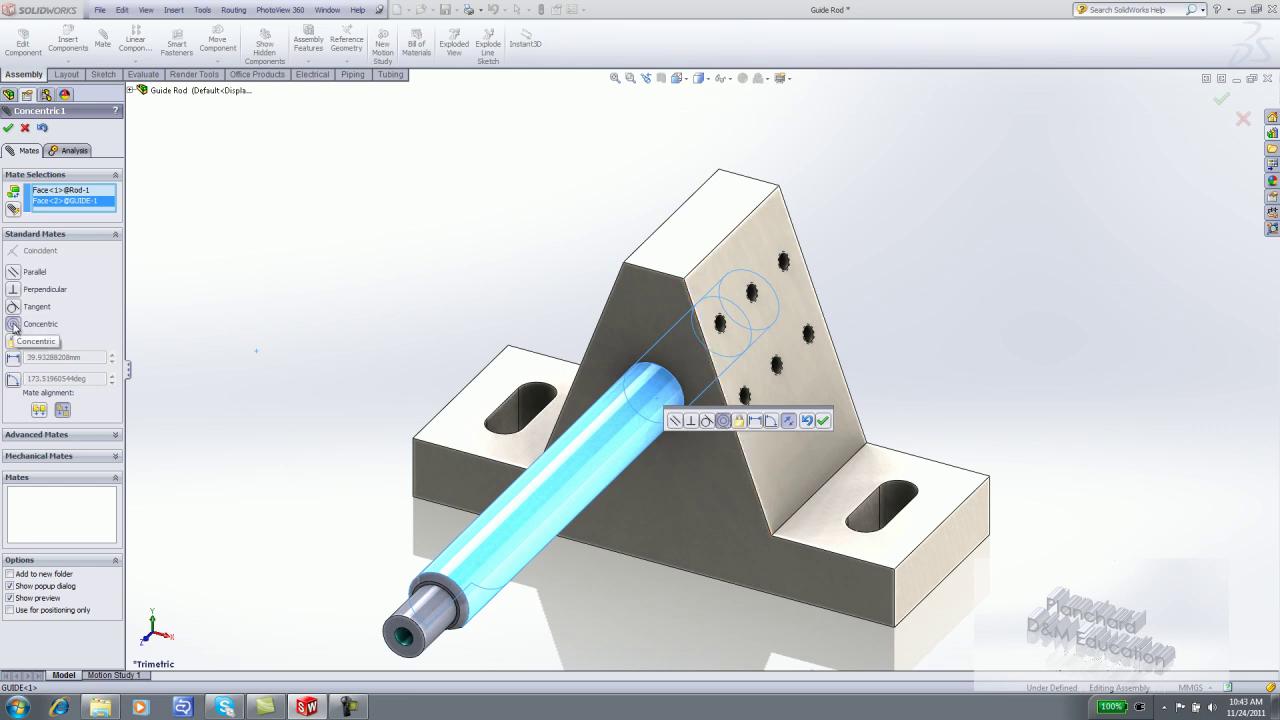
pyautogui.click(822, 421)
# Step: Add a parallel mate between the rod's flat keyway face and the guide base's end face, and slide the rod along the hole
pyautogui.moveTo(479, 558); pyautogui.dragTo(531, 522)
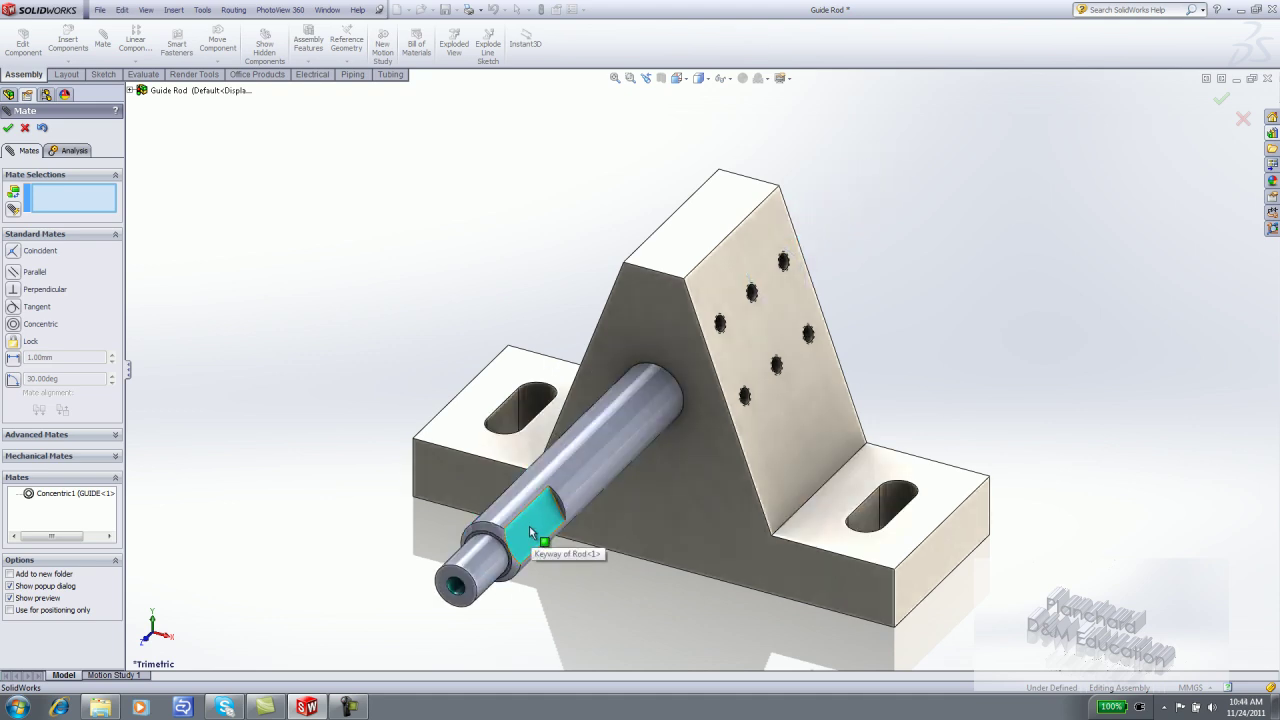
pyautogui.click(551, 518)
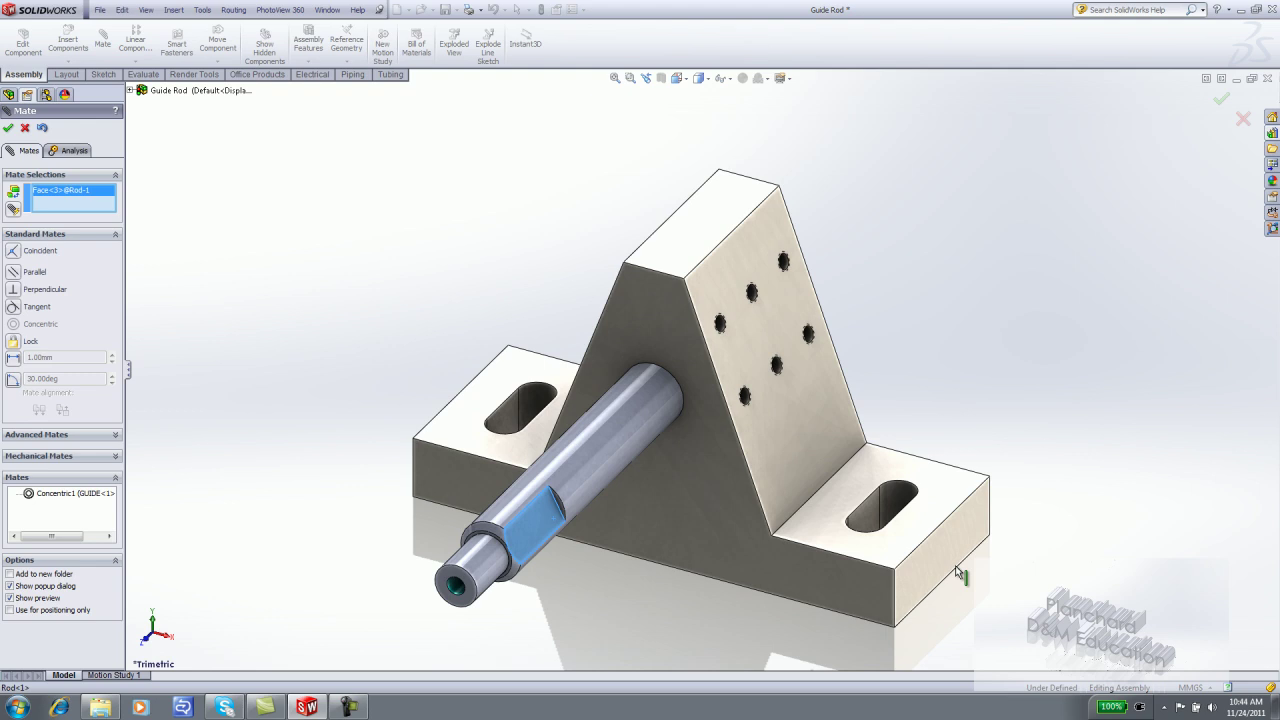
pyautogui.click(925, 558)
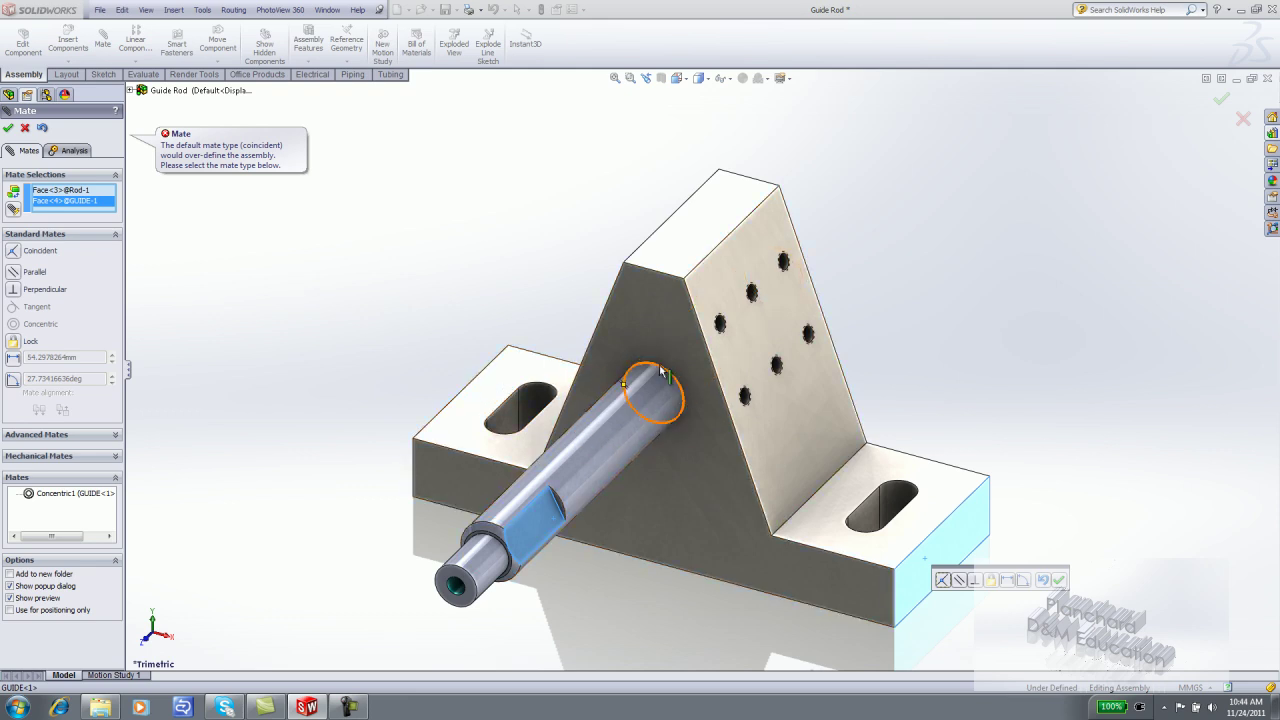
pyautogui.click(962, 584)
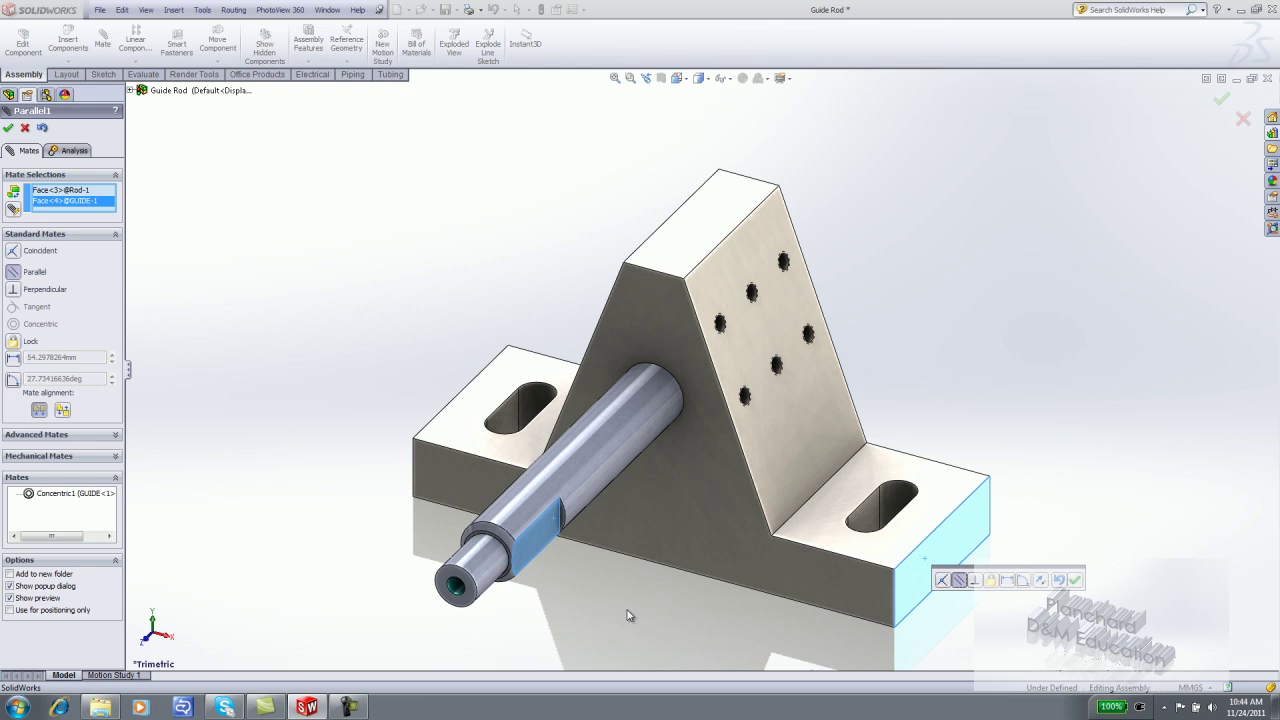
pyautogui.click(1075, 581)
pyautogui.moveTo(590, 453); pyautogui.dragTo(523, 546)
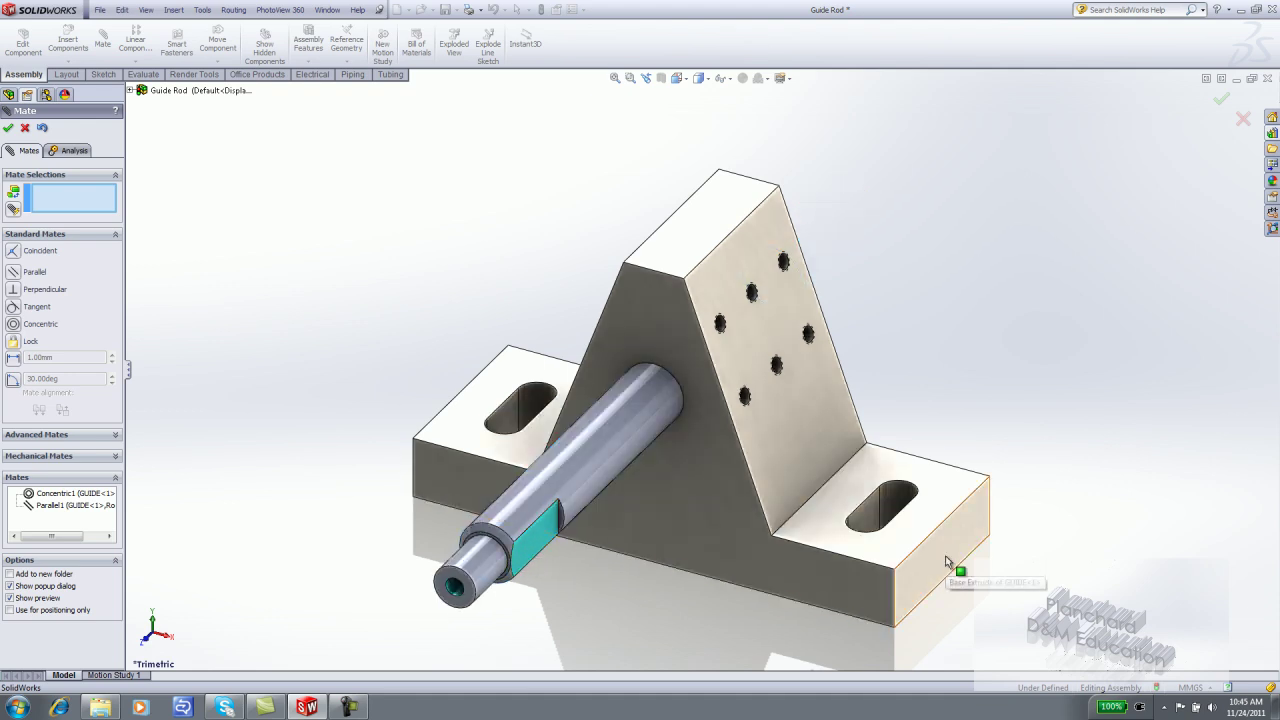
pyautogui.click(8, 130)
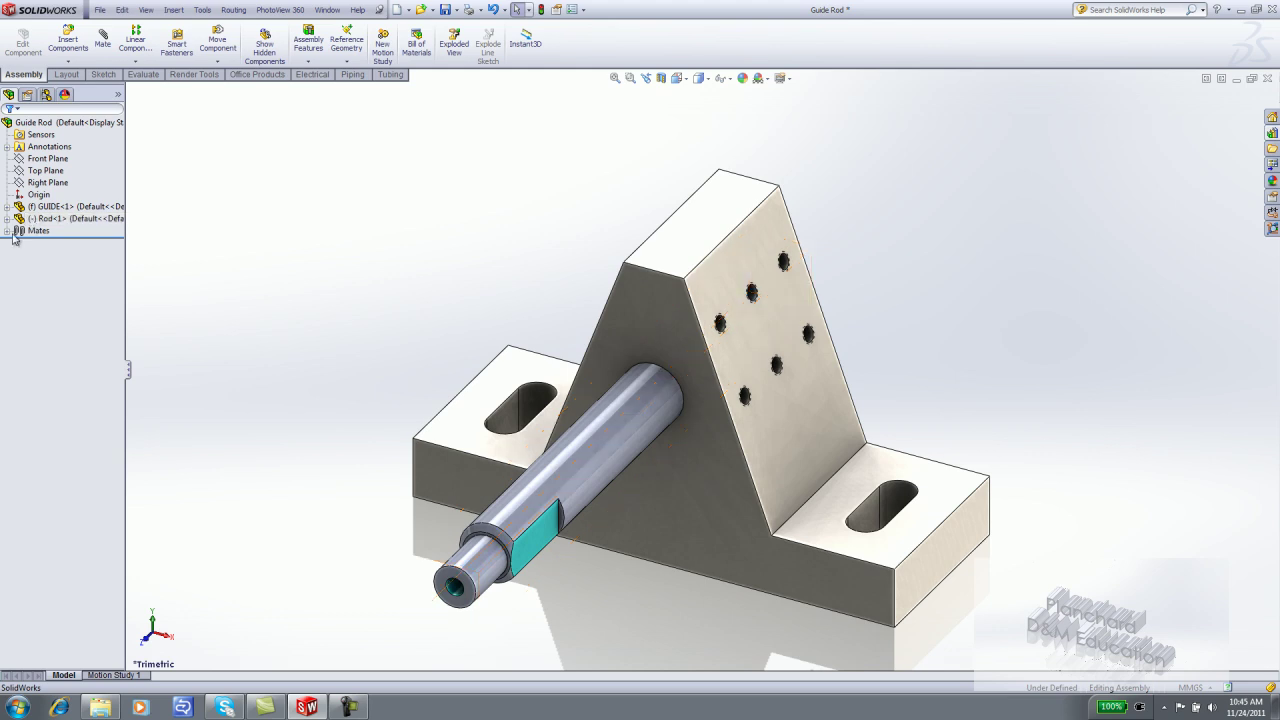
# Step: Inspect the faces referenced by the concentric and parallel mates, and save the assembly
pyautogui.click(7, 231)
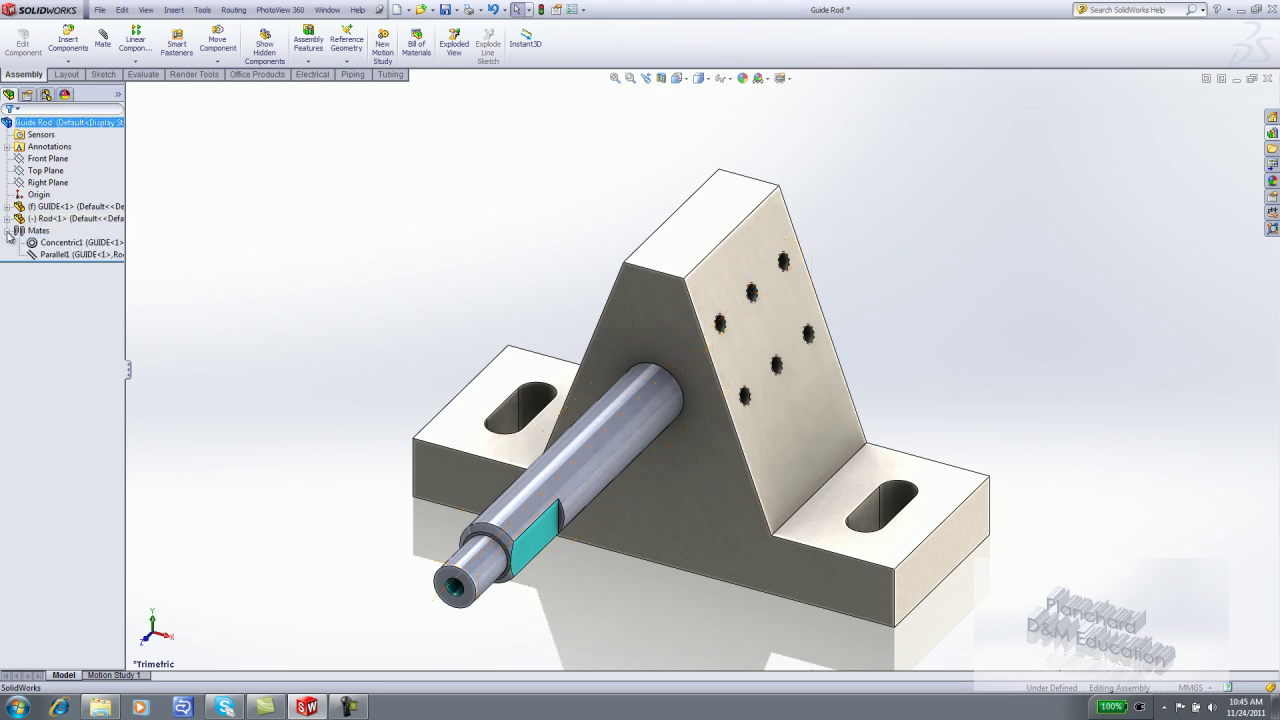
pyautogui.click(60, 243)
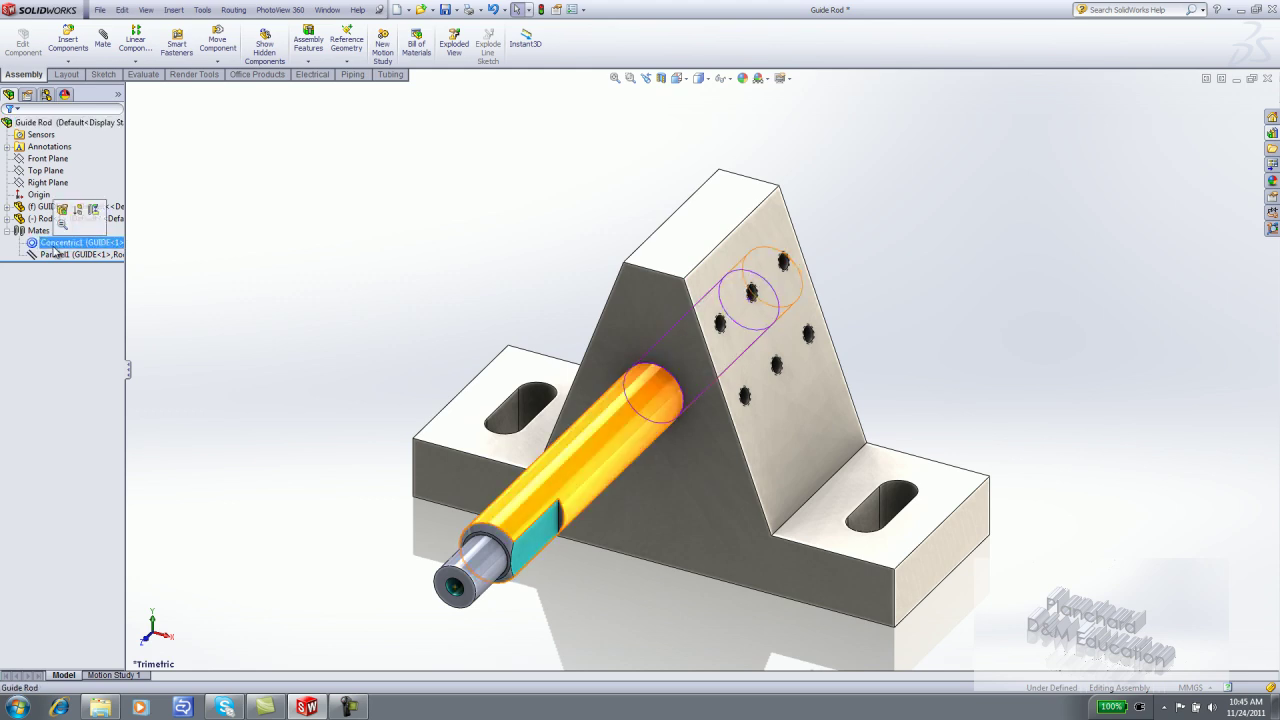
pyautogui.click(58, 255)
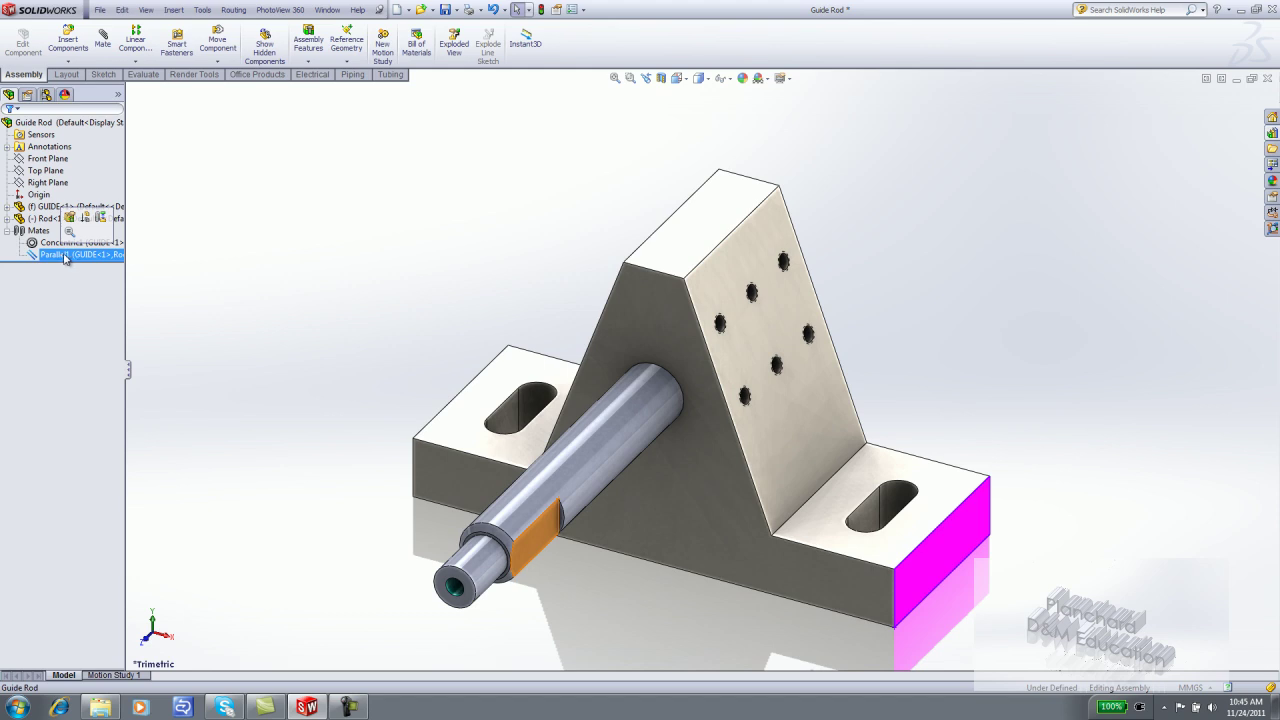
pyautogui.click(445, 9)
# Step: Hide the GUIDE component in the assembly
pyautogui.click(628, 315)
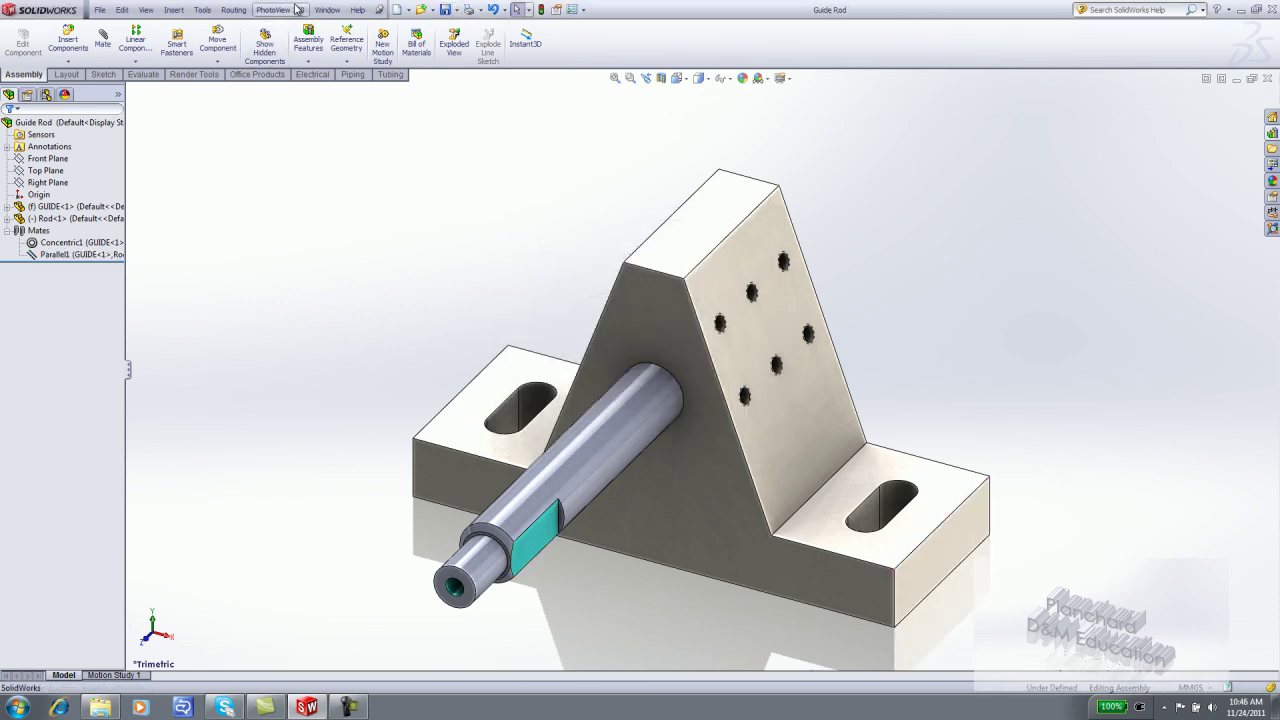
pyautogui.rightClick(651, 311)
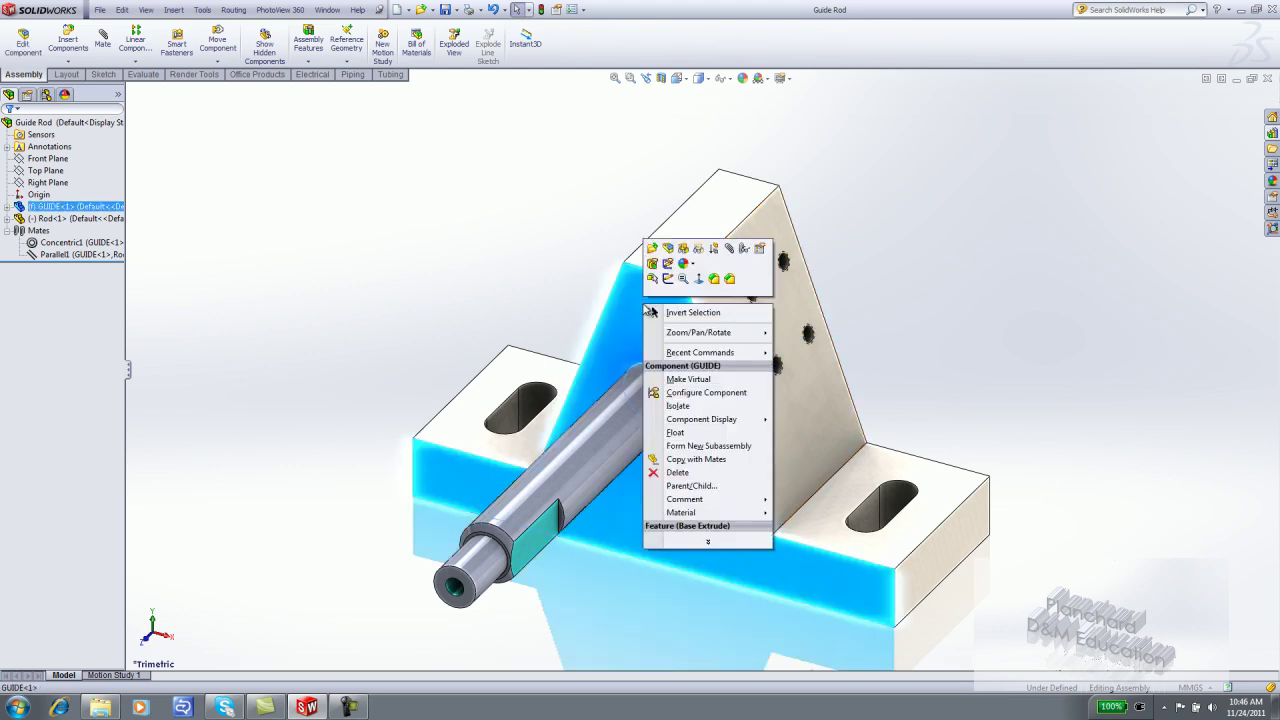
pyautogui.click(683, 251)
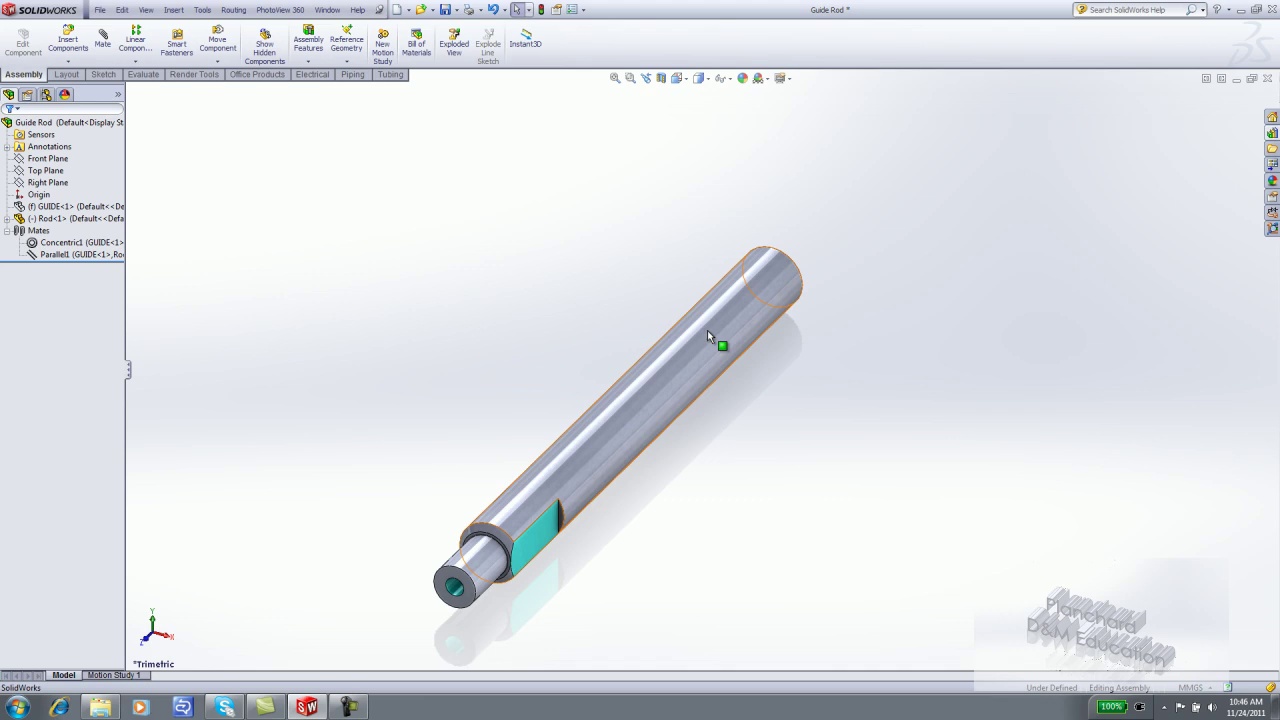
pyautogui.click(707, 330)
pyautogui.rightClick(715, 338)
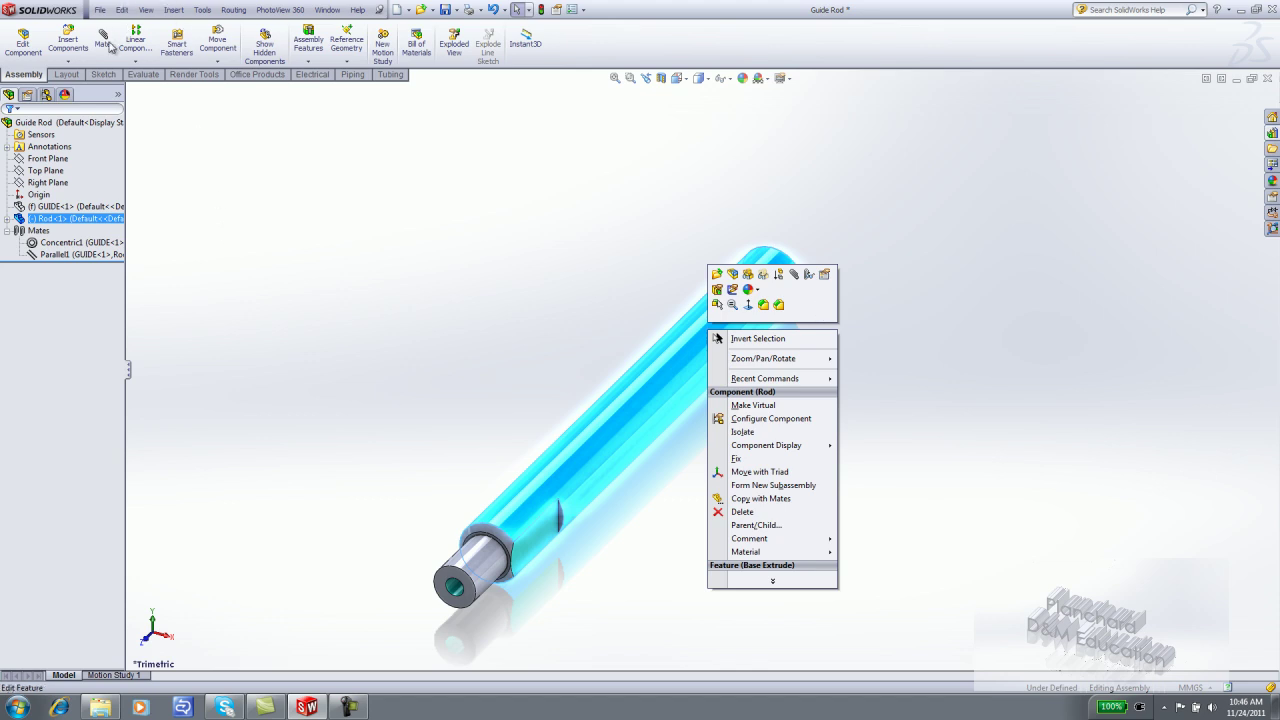
# Step: Insert the PLATE part from the PROJECTS folder and place it behind the rod's back end
pyautogui.click(64, 46)
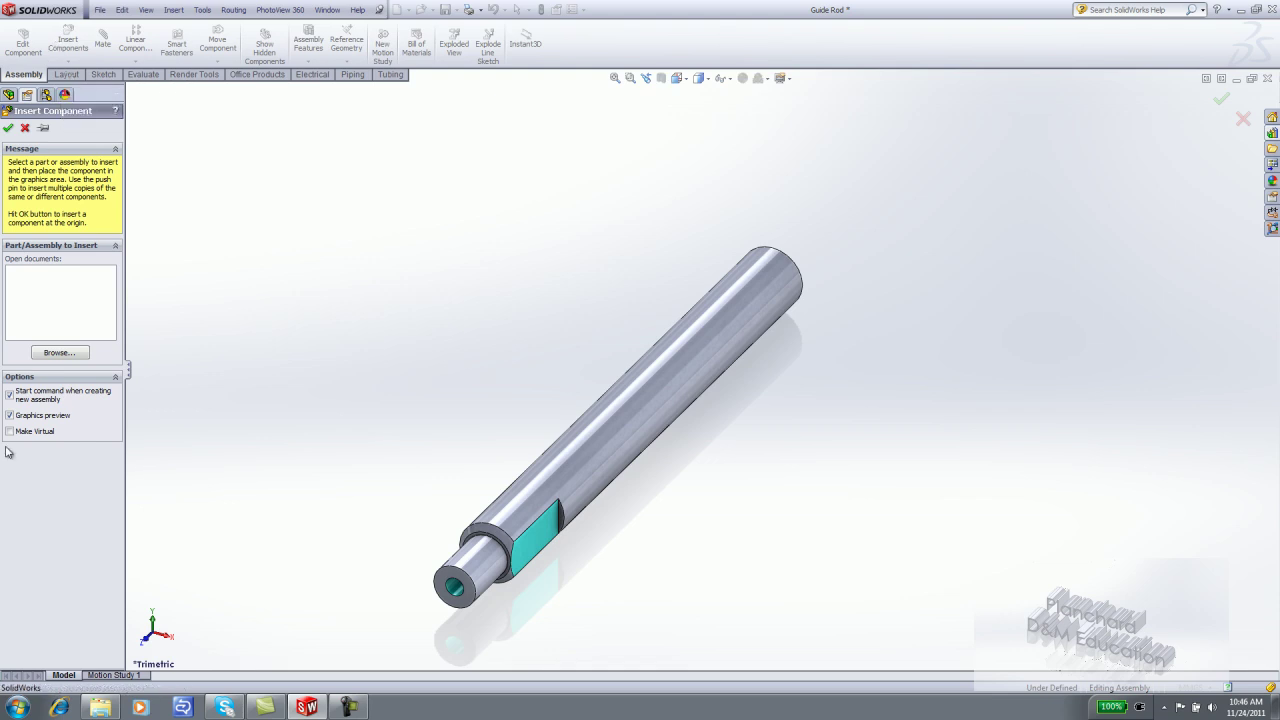
pyautogui.click(45, 354)
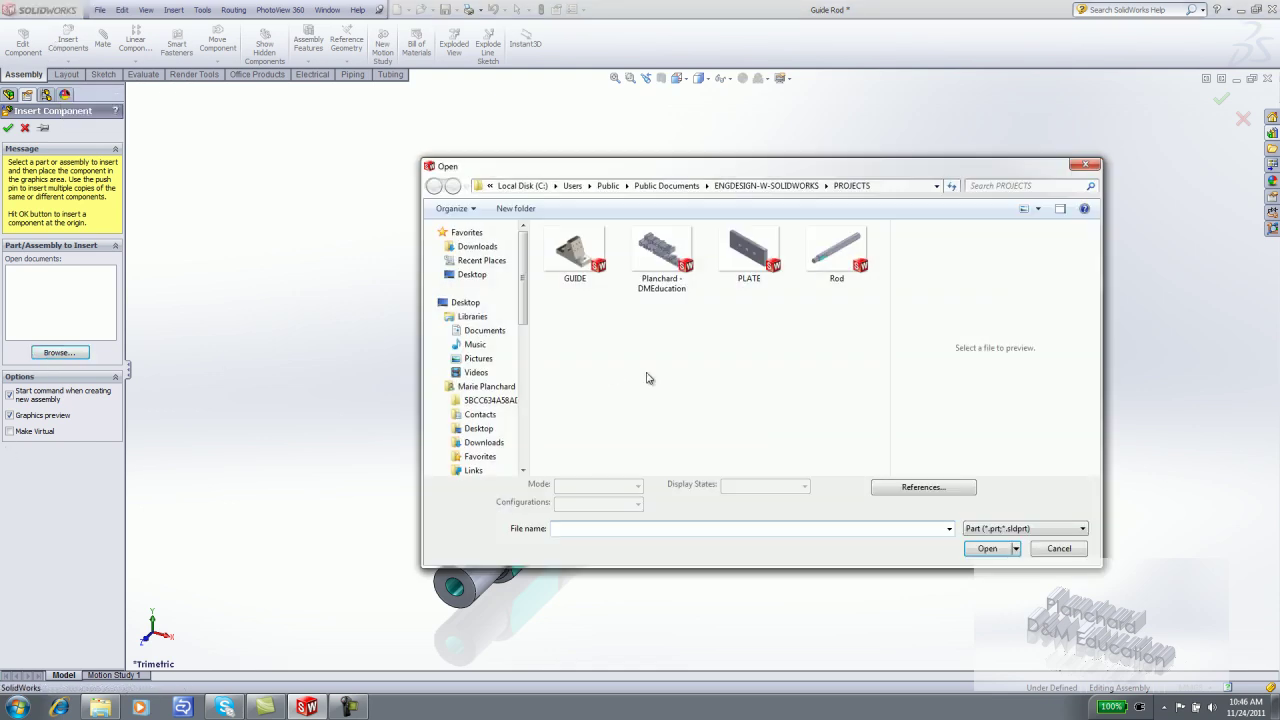
pyautogui.doubleClick(778, 252)
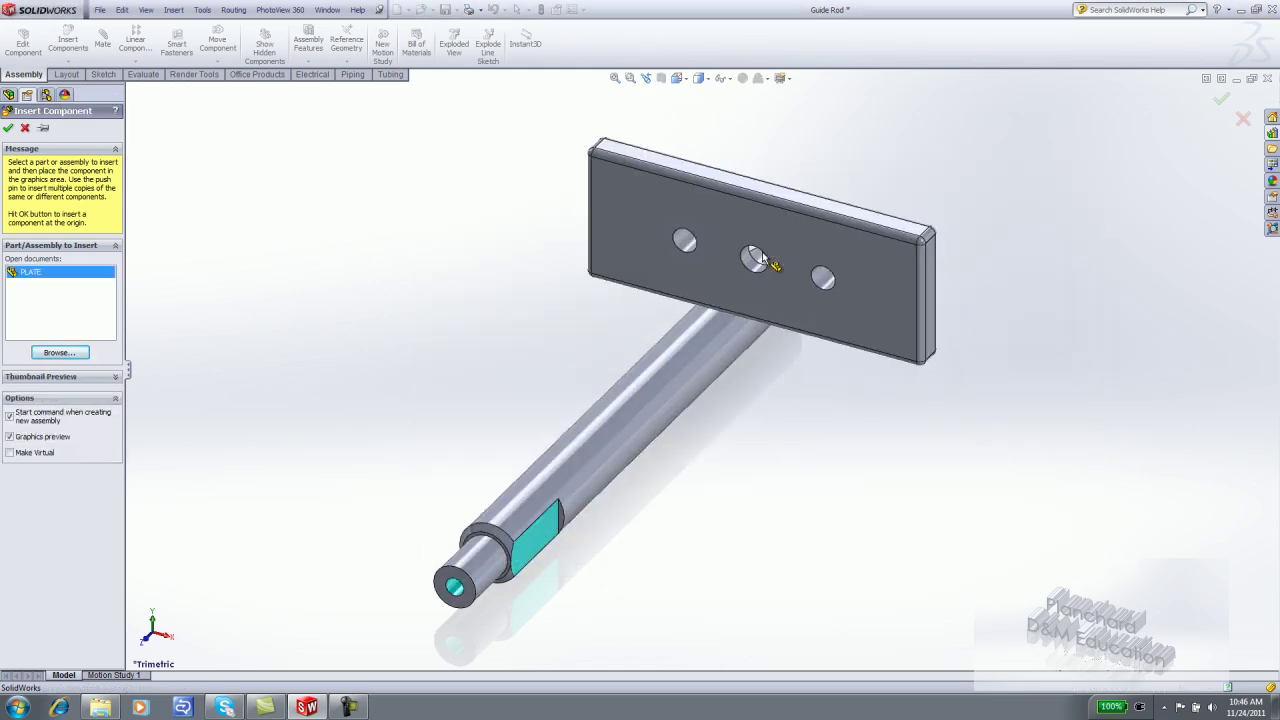
pyautogui.click(895, 210)
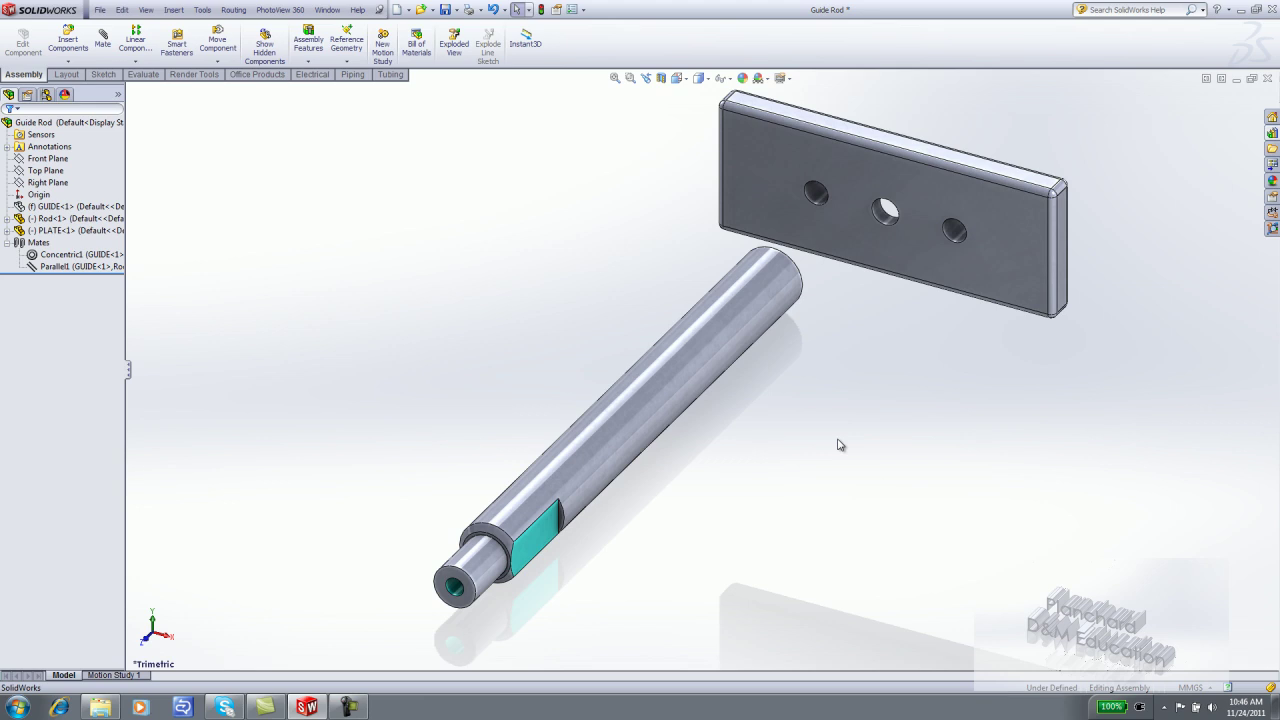
# Step: Turn the plate to a roughly upright orientation with Rotate Component's free drag
pyautogui.click(218, 46)
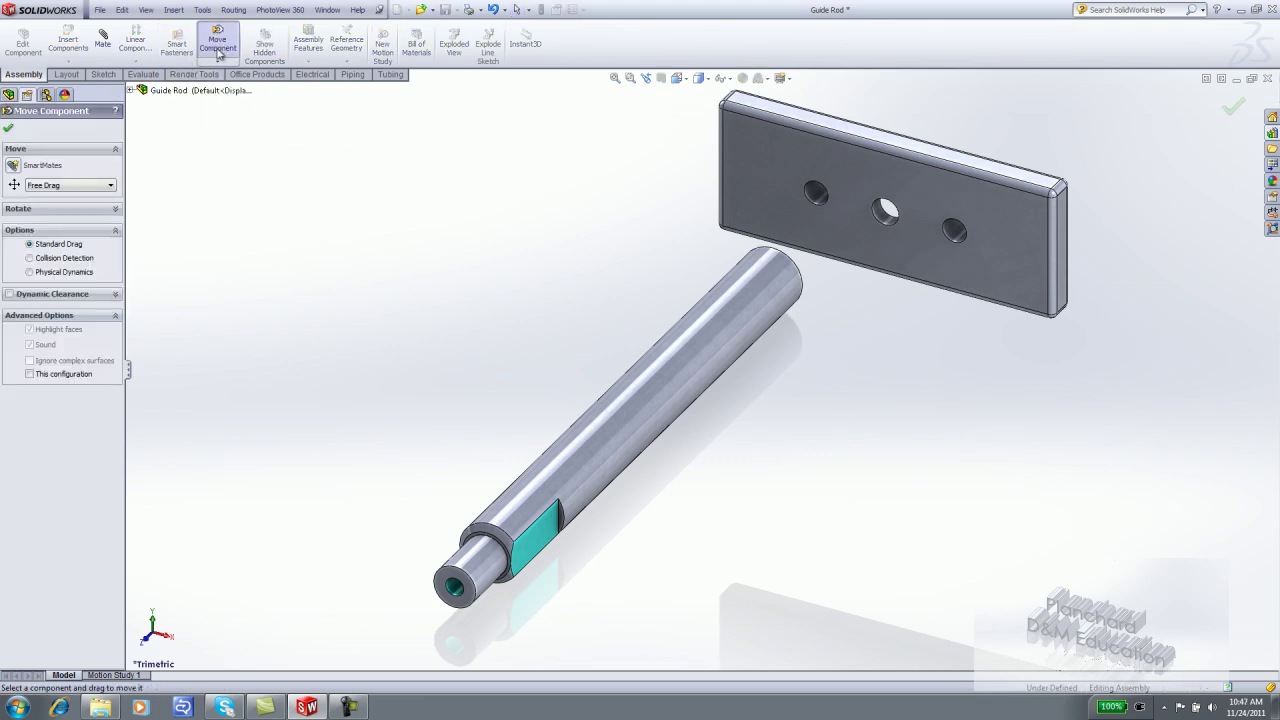
pyautogui.click(218, 53)
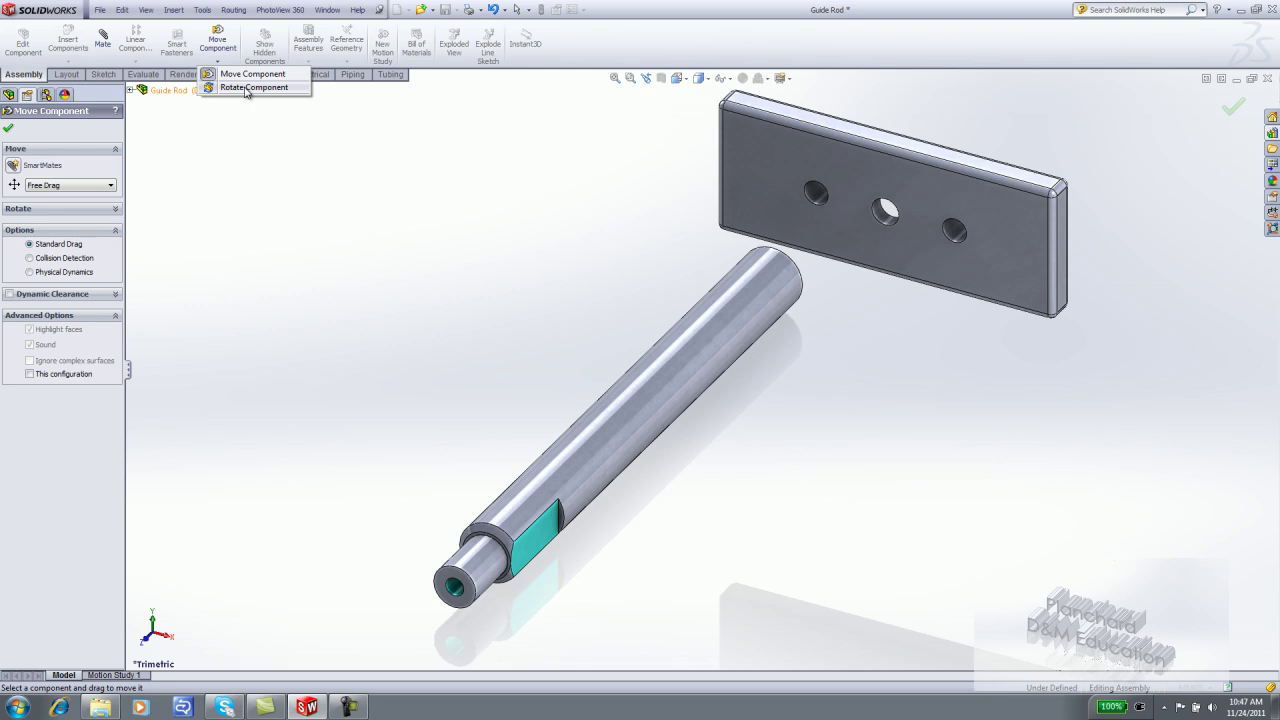
pyautogui.click(246, 87)
pyautogui.moveTo(751, 296); pyautogui.dragTo(1069, 591)
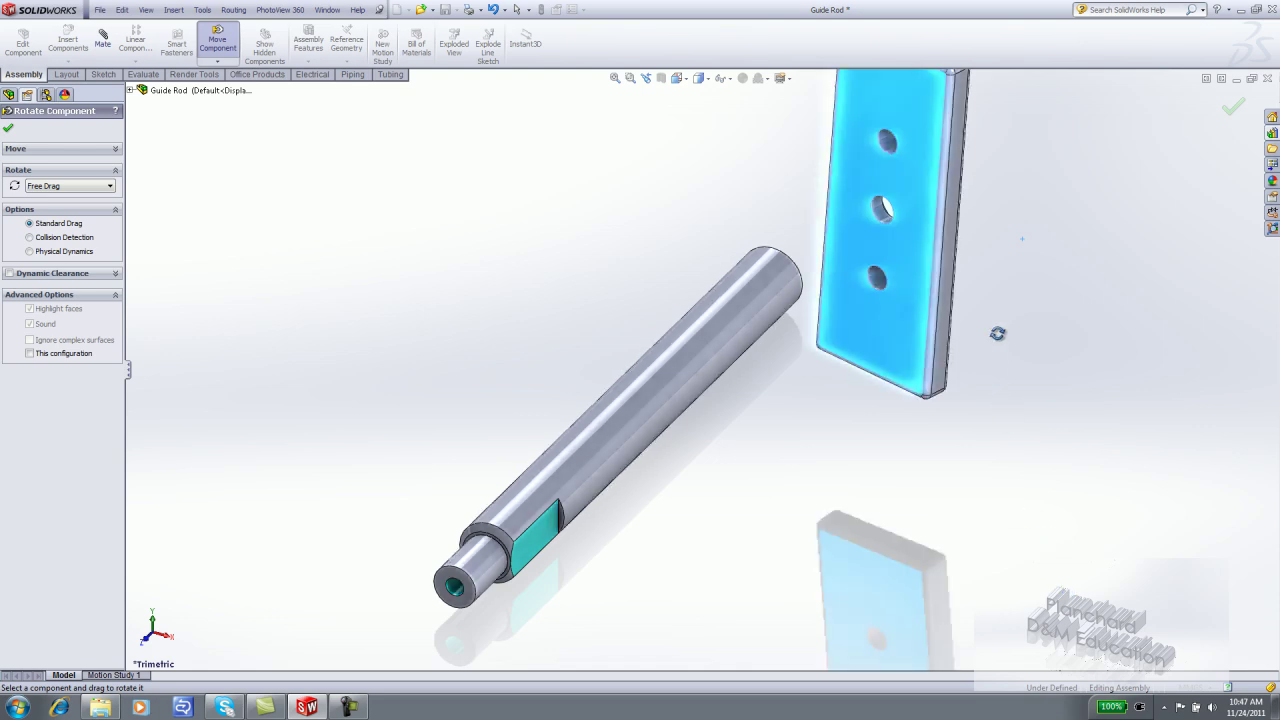
pyautogui.press('Escape')
pyautogui.moveTo(997, 333)
pyautogui.mouseDown(button='middle')
pyautogui.moveTo(817, 314)
pyautogui.moveTo(990, 318)
pyautogui.mouseUp(button='middle')
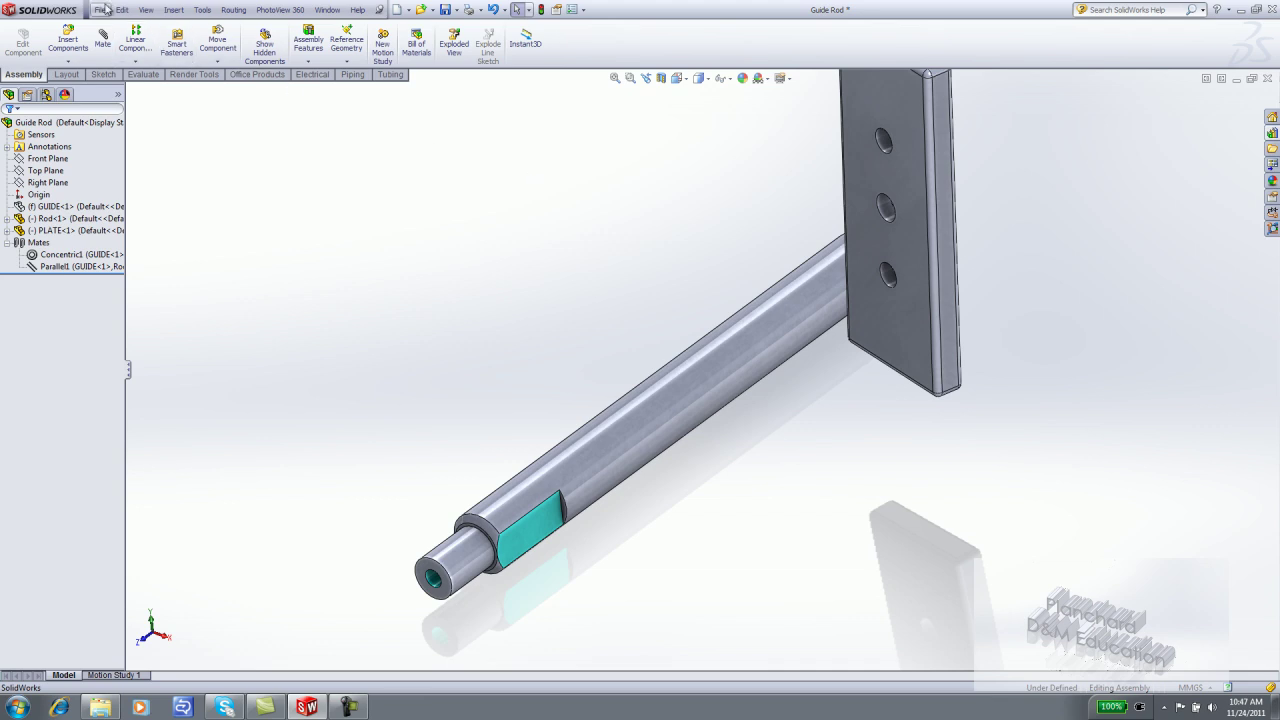
# Step: Display the Selection Filter toolbar and float it in the graphics area
pyautogui.rightClick(669, 37)
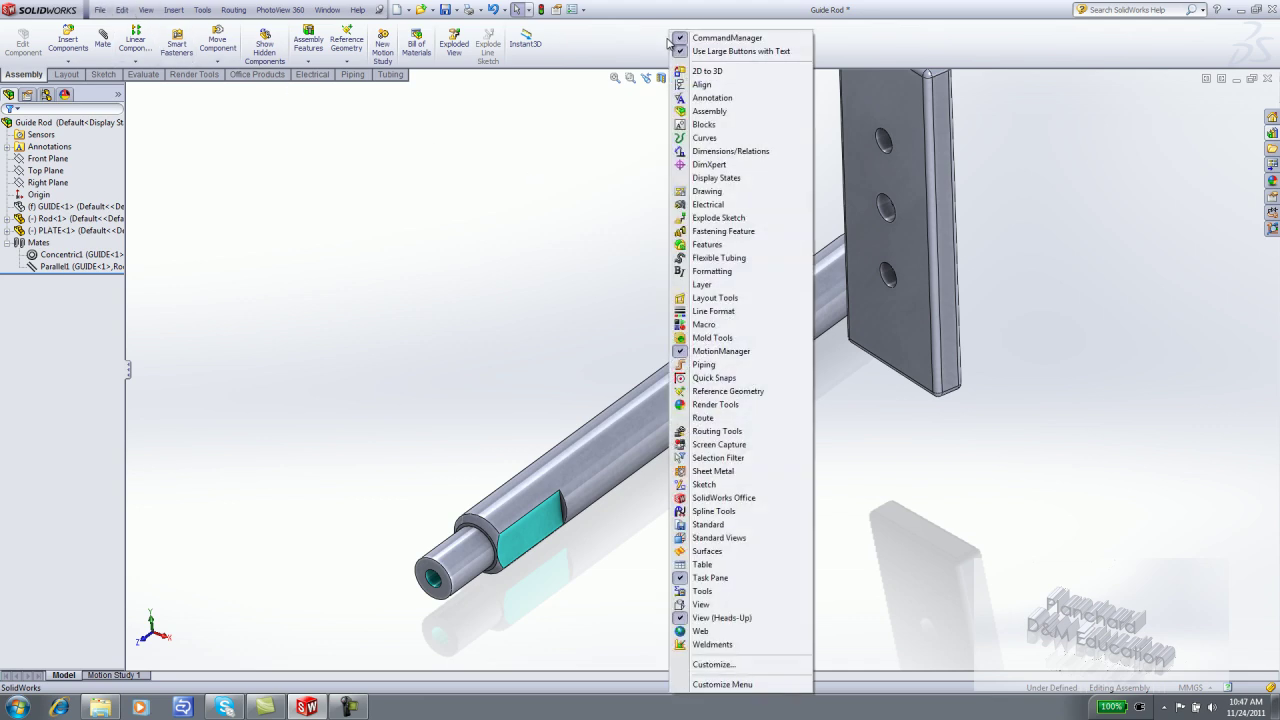
pyautogui.click(716, 458)
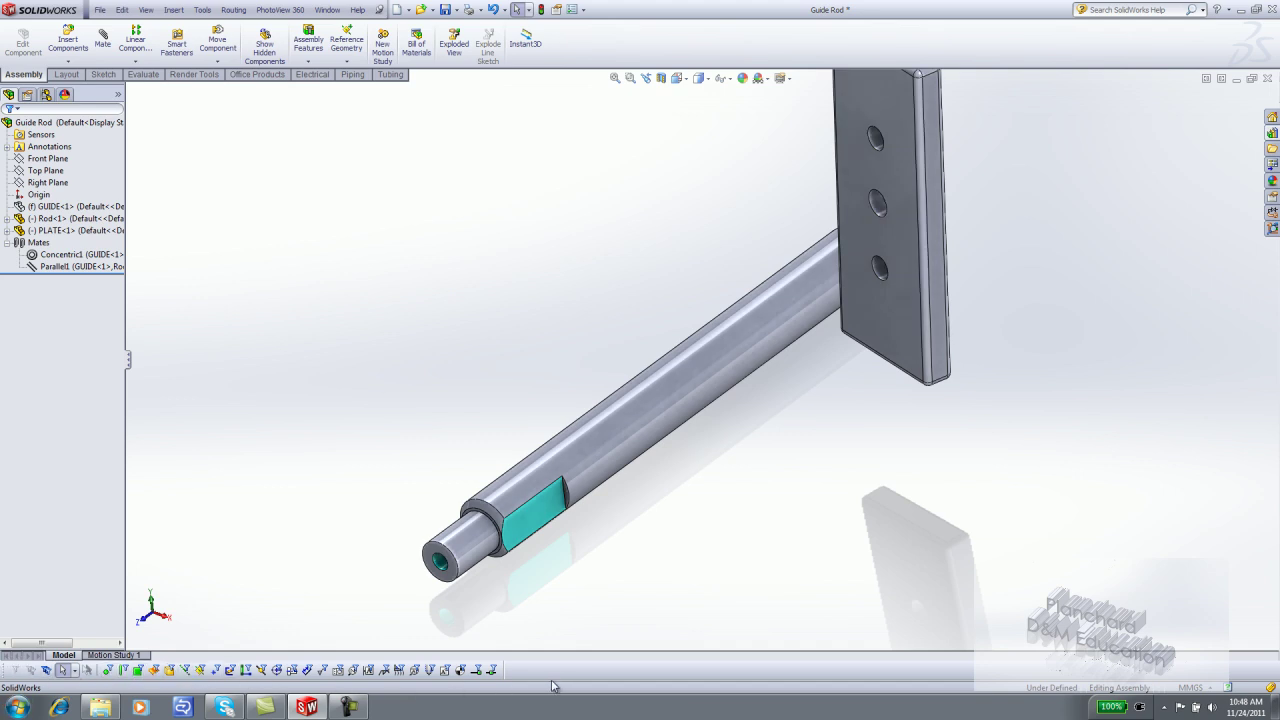
pyautogui.moveTo(4, 670); pyautogui.dragTo(237, 266)
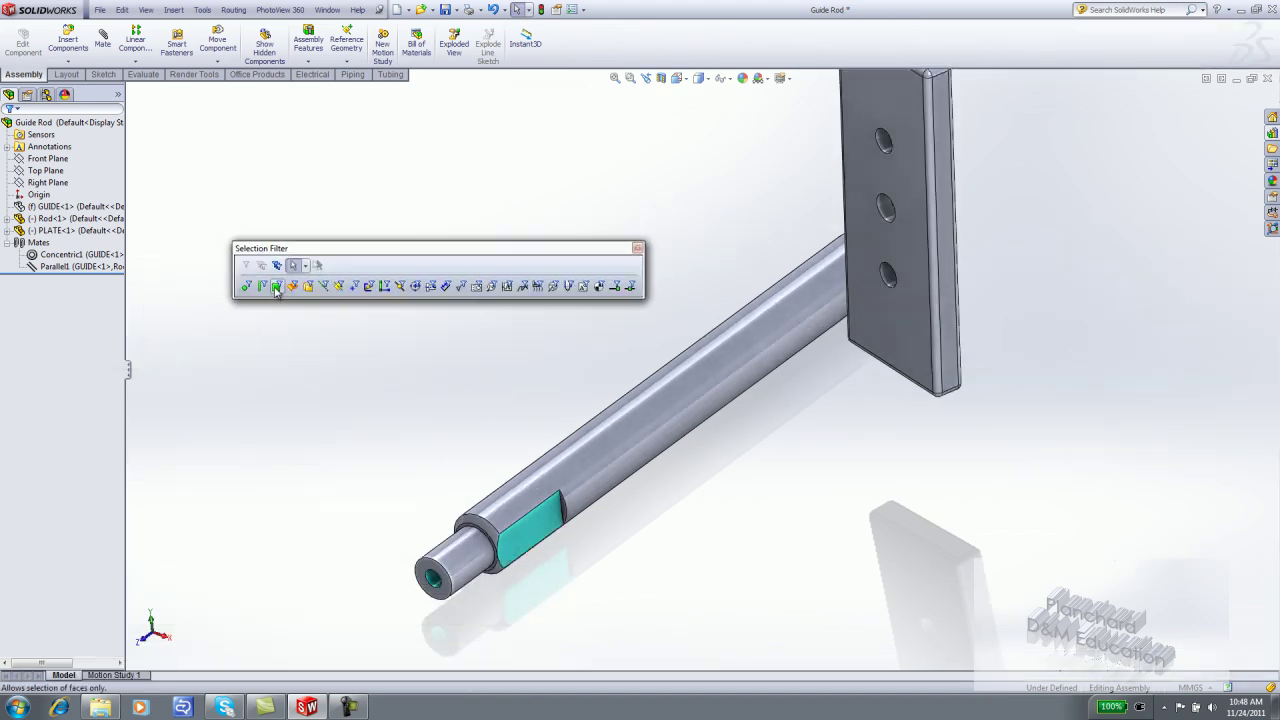
# Step: Try the face selection filter by picking component faces, clear it, and toggle it on and off again
pyautogui.click(277, 288)
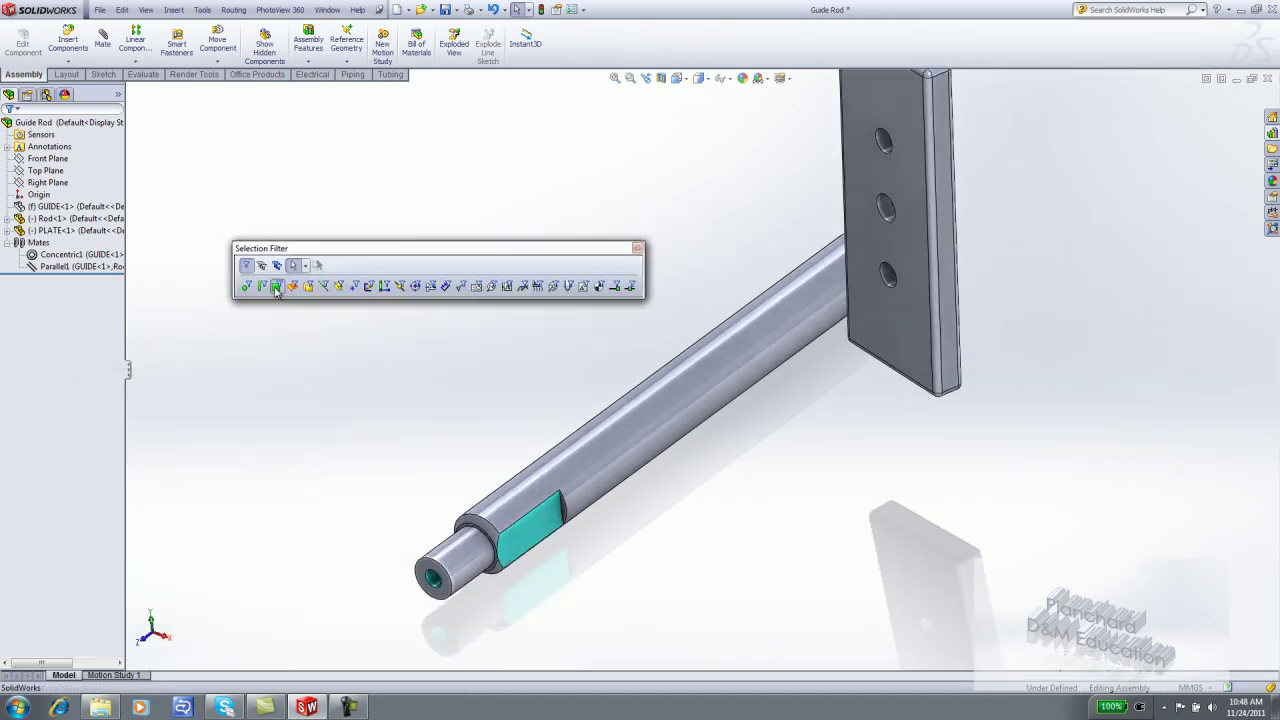
pyautogui.click(627, 436)
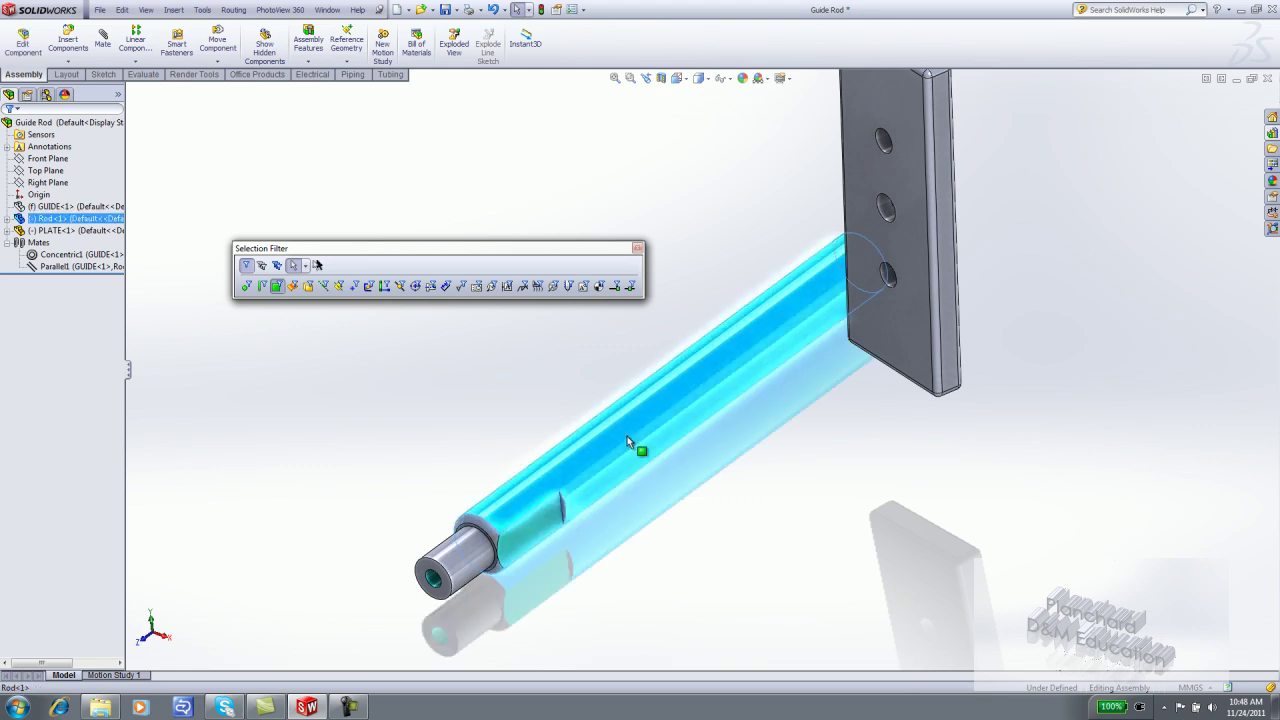
pyautogui.click(264, 268)
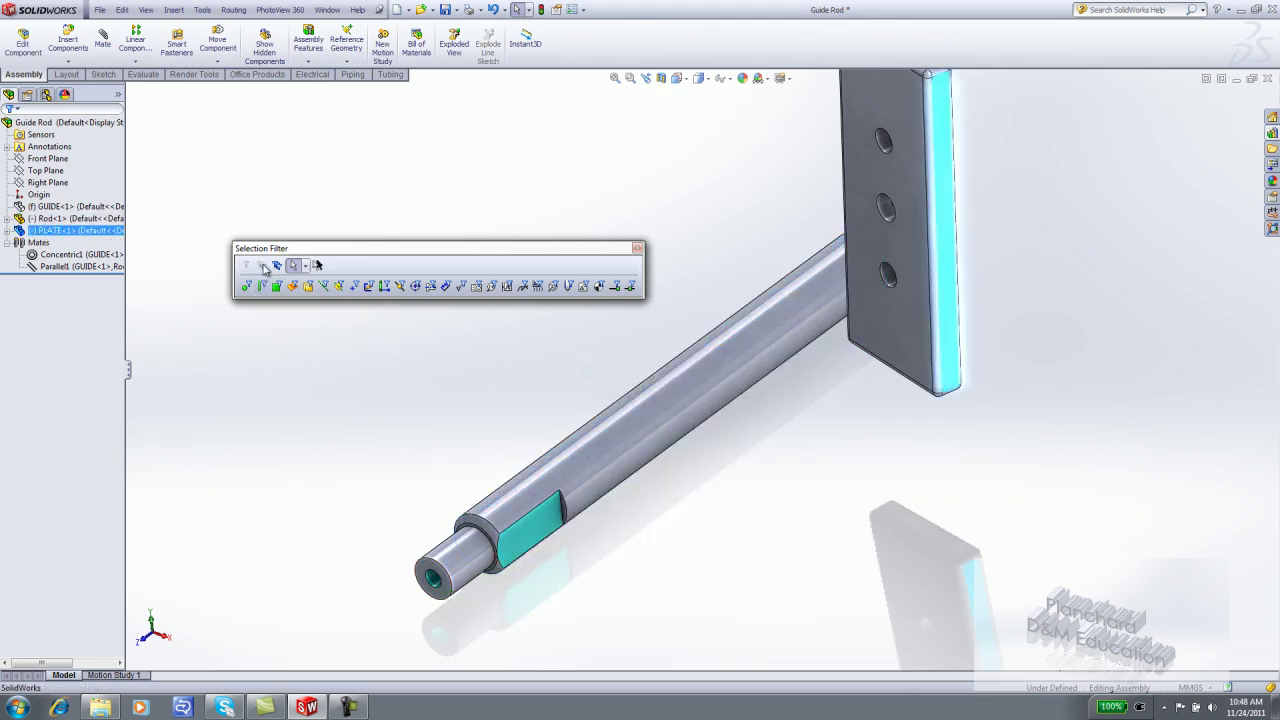
pyautogui.press('x')
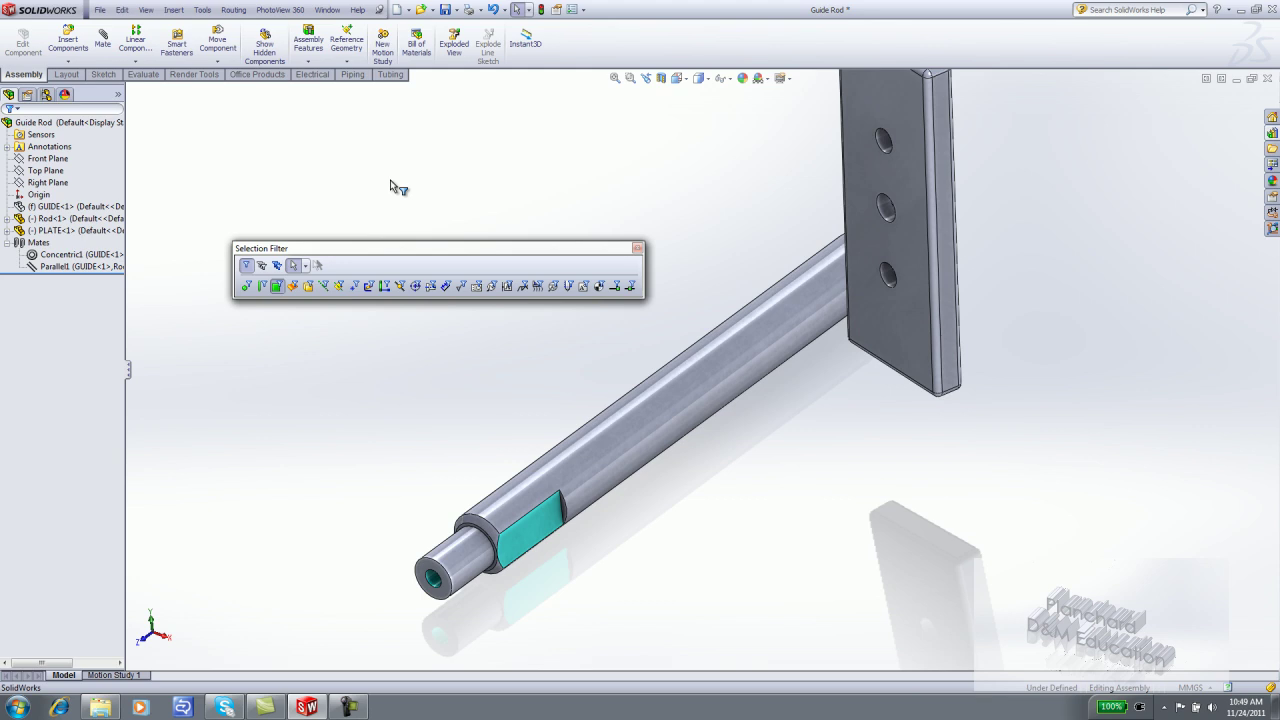
pyautogui.press('x')
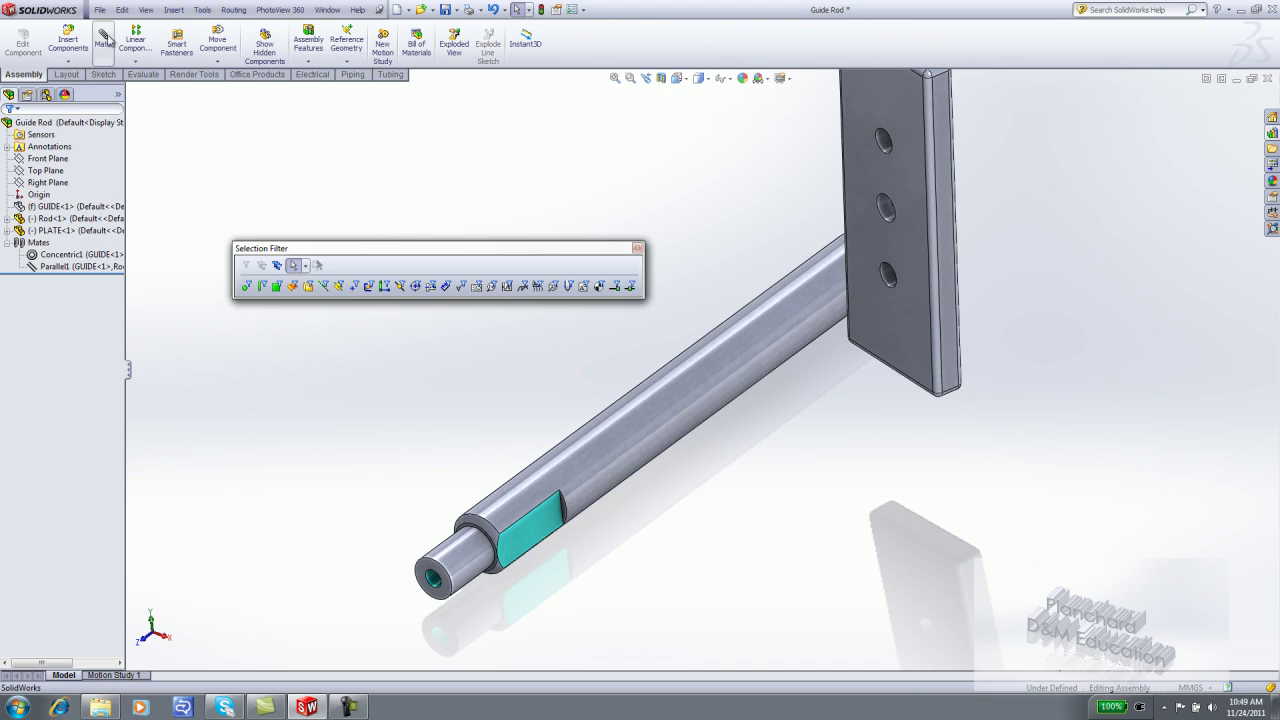
# Step: Add a concentric mate between the plate's central hole and the 4.0 mm hole in the rod's back end
pyautogui.click(103, 40)
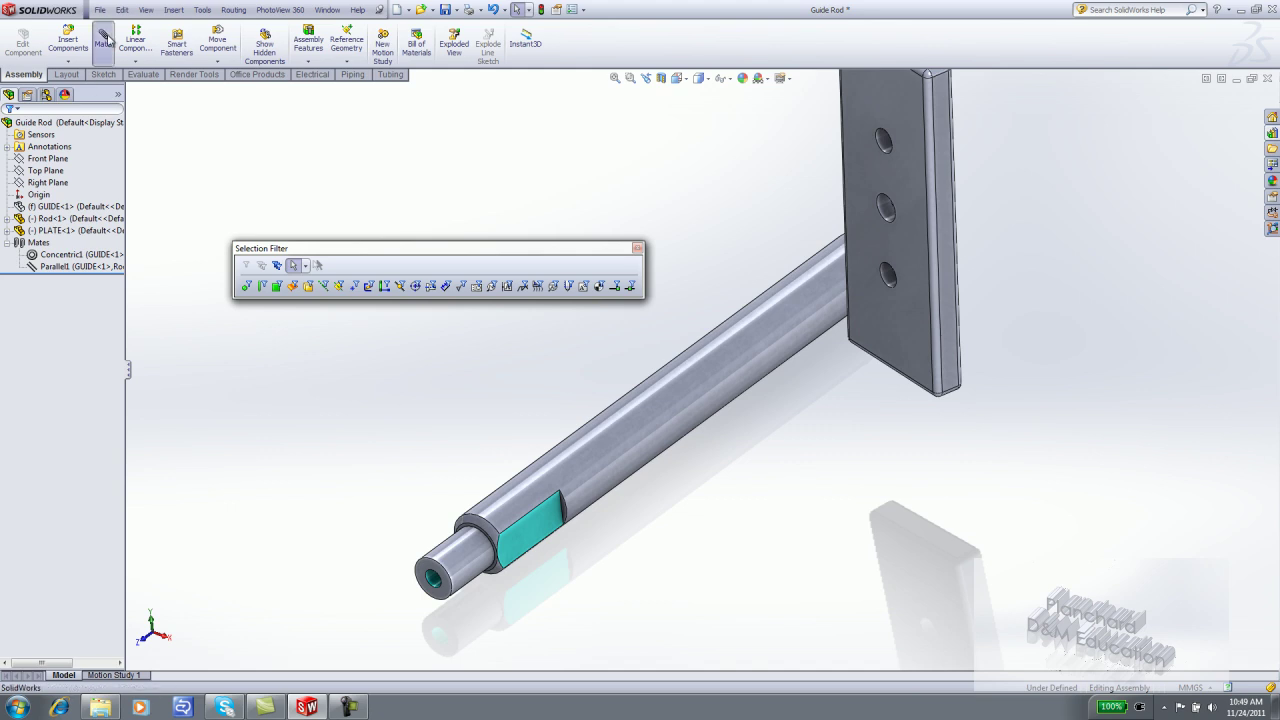
pyautogui.click(885, 212)
pyautogui.moveTo(1046, 218); pyautogui.dragTo(1150, 258, button='middle')
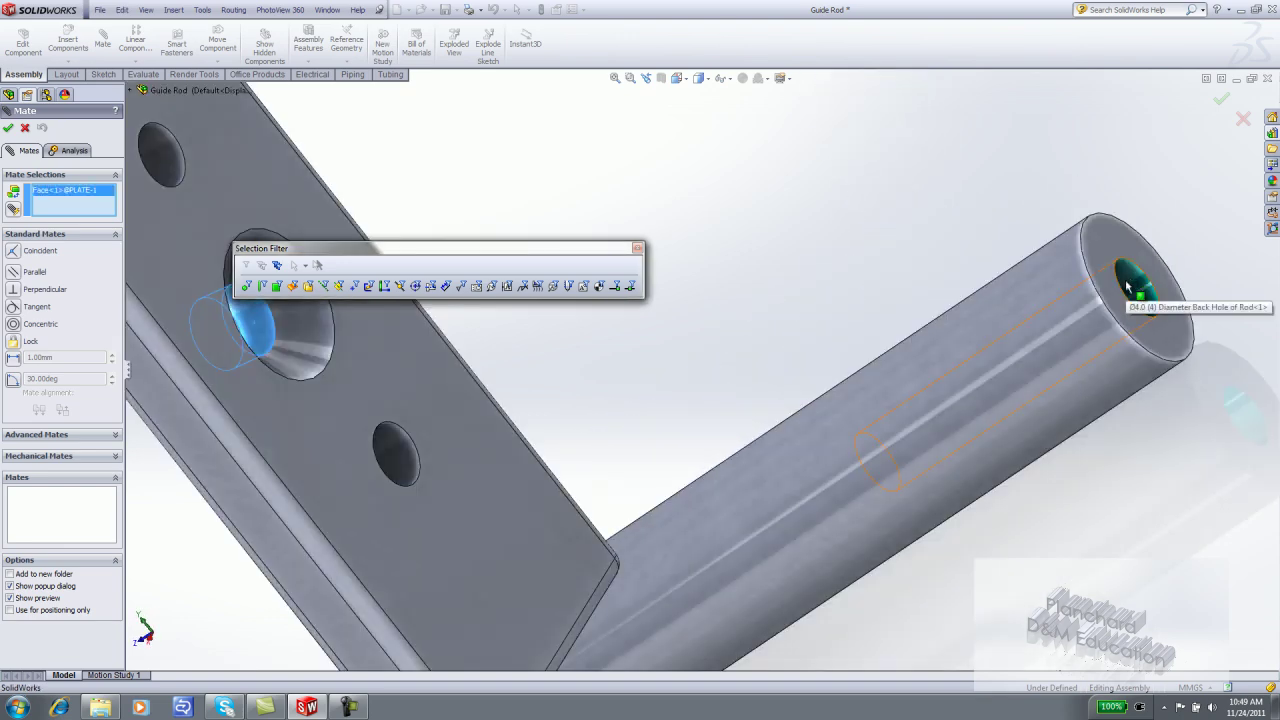
pyautogui.click(1125, 279)
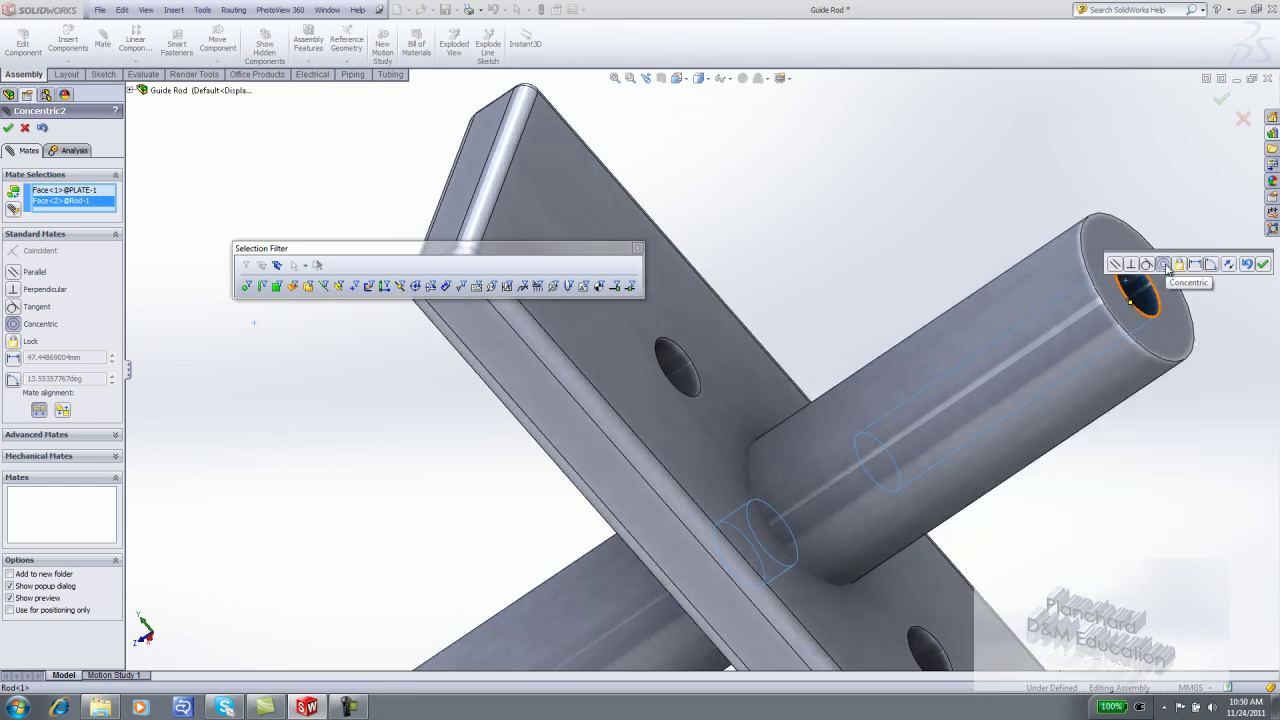
pyautogui.click(1262, 264)
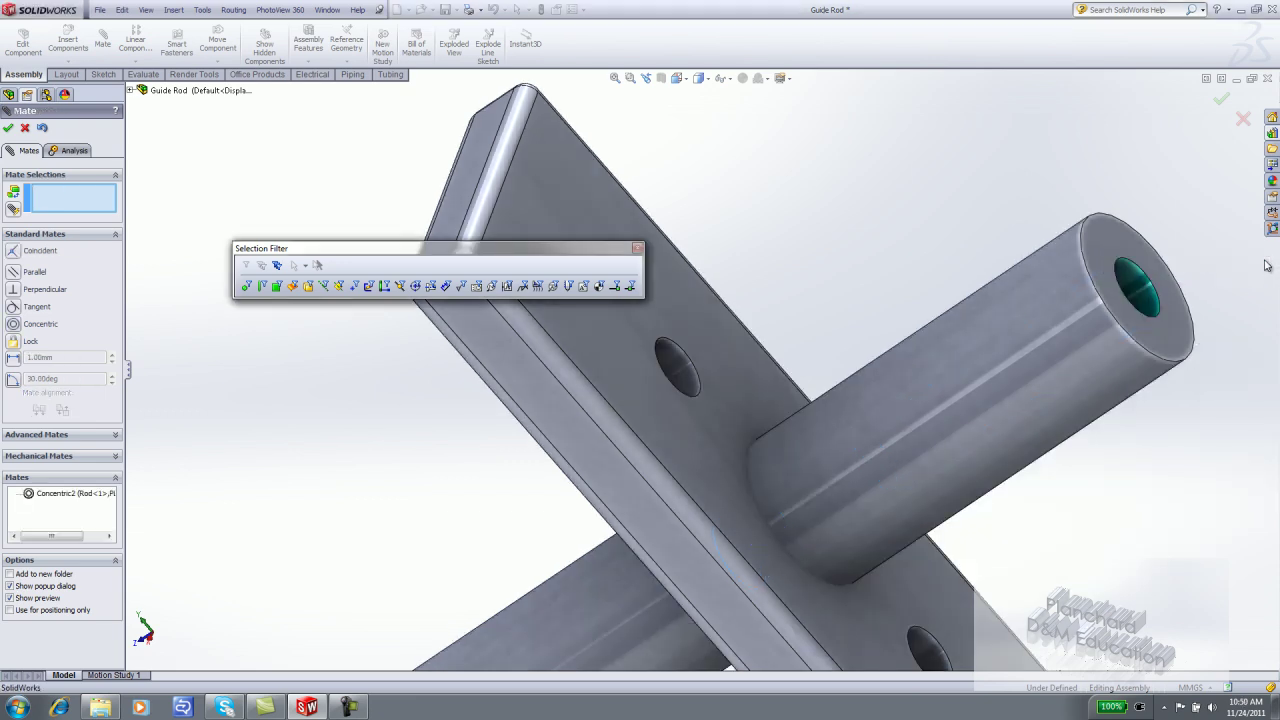
# Step: Slide the plate along the rod's axis to beyond its back end, and close the Selection Filter toolbar
pyautogui.moveTo(689, 387); pyautogui.dragTo(1040, 137)
pyautogui.hotkey('ctrl', '7')
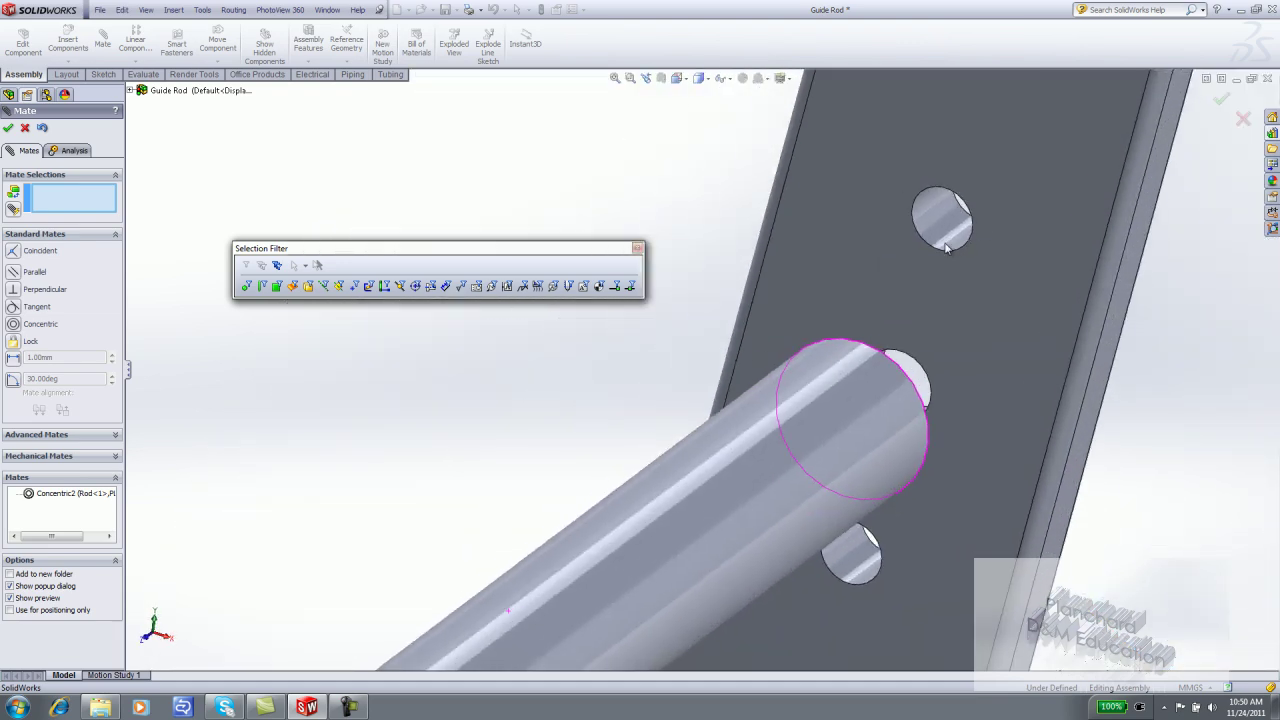
pyautogui.click(639, 249)
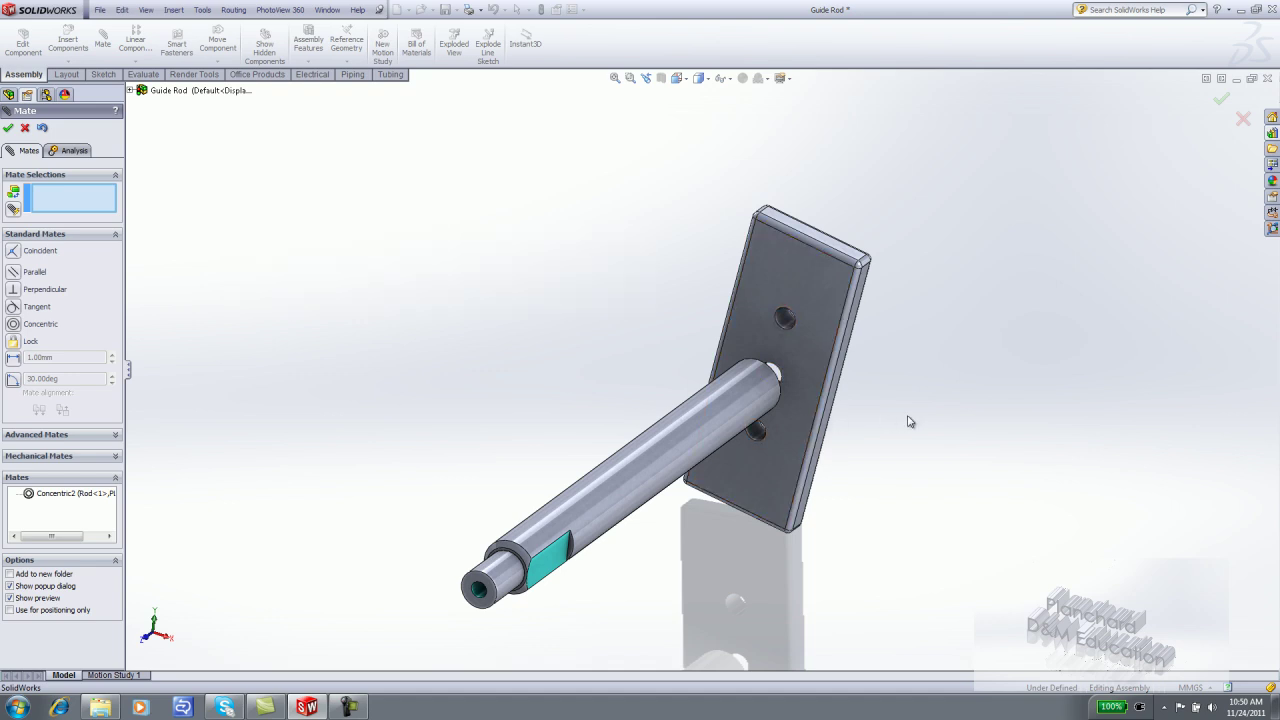
# Step: Add a coincident mate between the plate face toward the rod and the rod's back end face
pyautogui.scroll(-3, 909, 423)
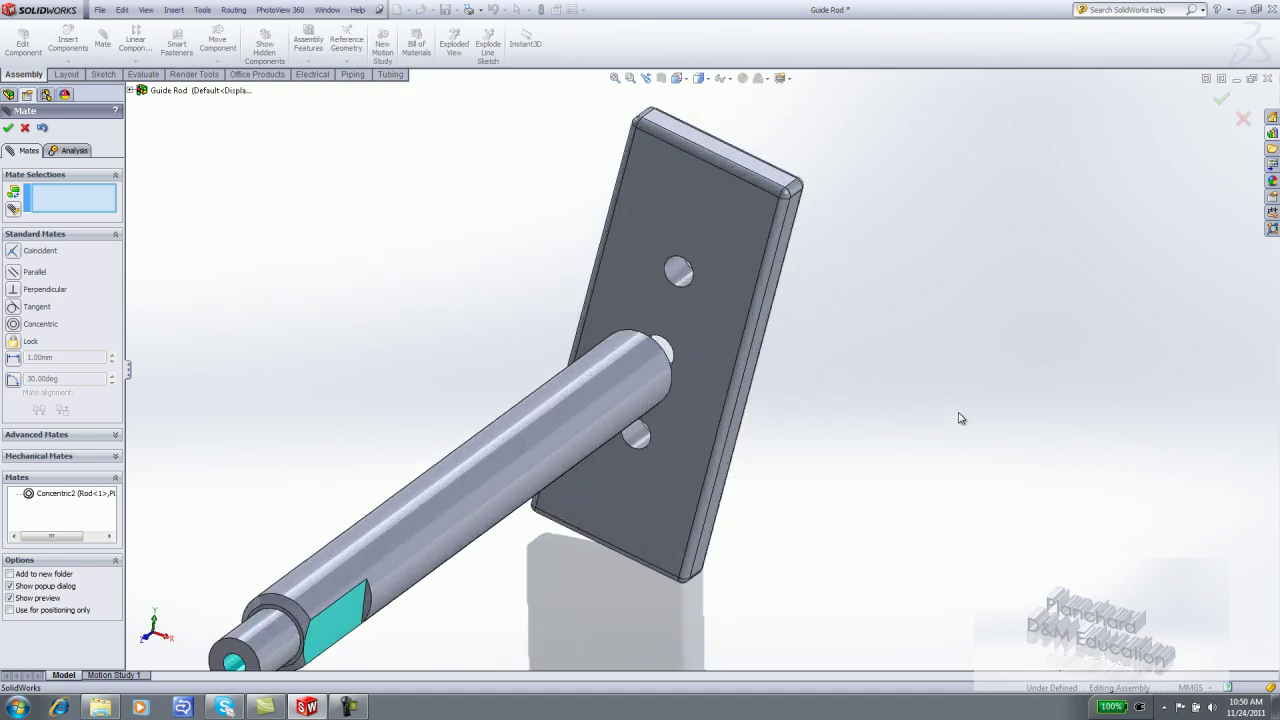
pyautogui.click(695, 315)
pyautogui.moveTo(885, 314); pyautogui.dragTo(700, 350, button='middle')
pyautogui.scroll(-4, 675, 357)
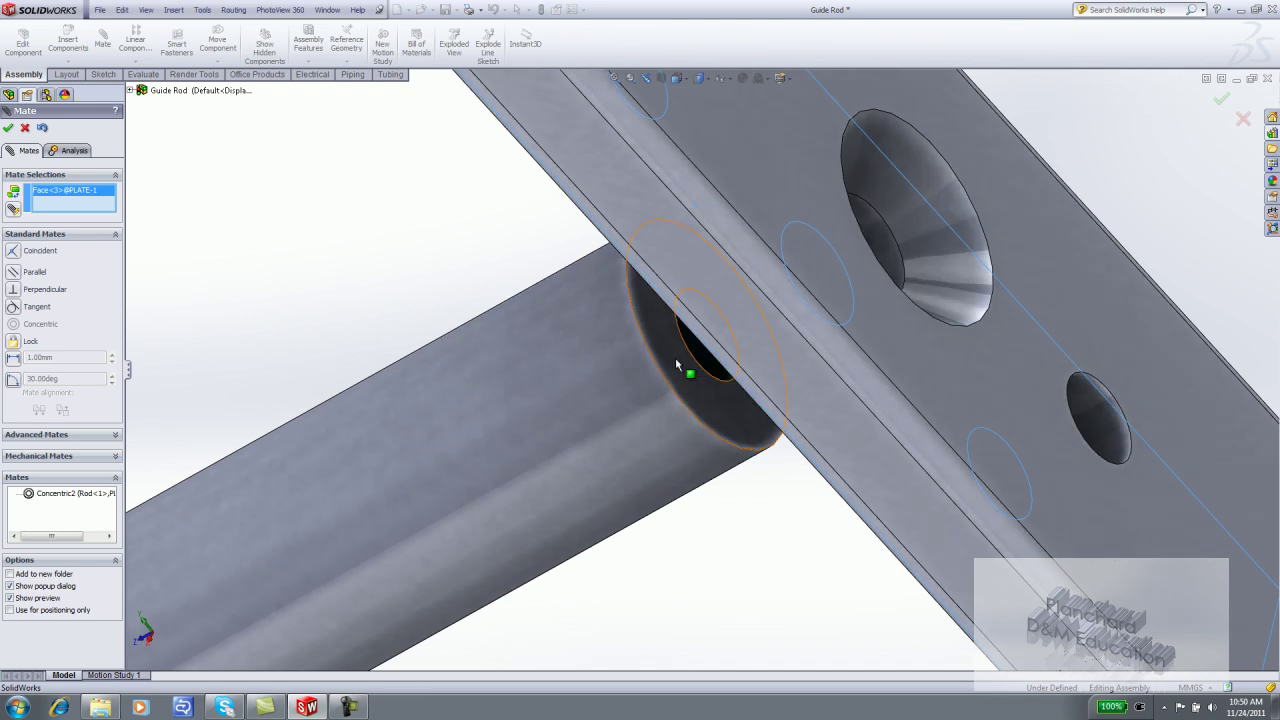
pyautogui.click(675, 357)
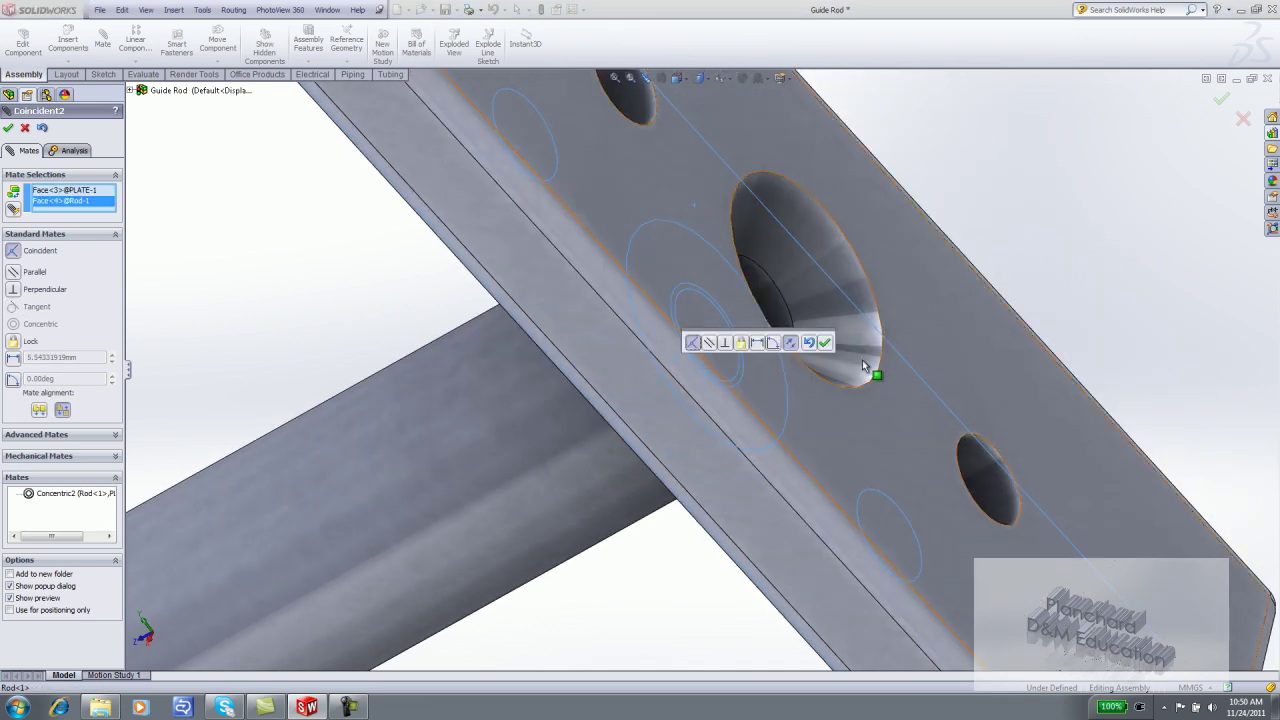
pyautogui.click(825, 343)
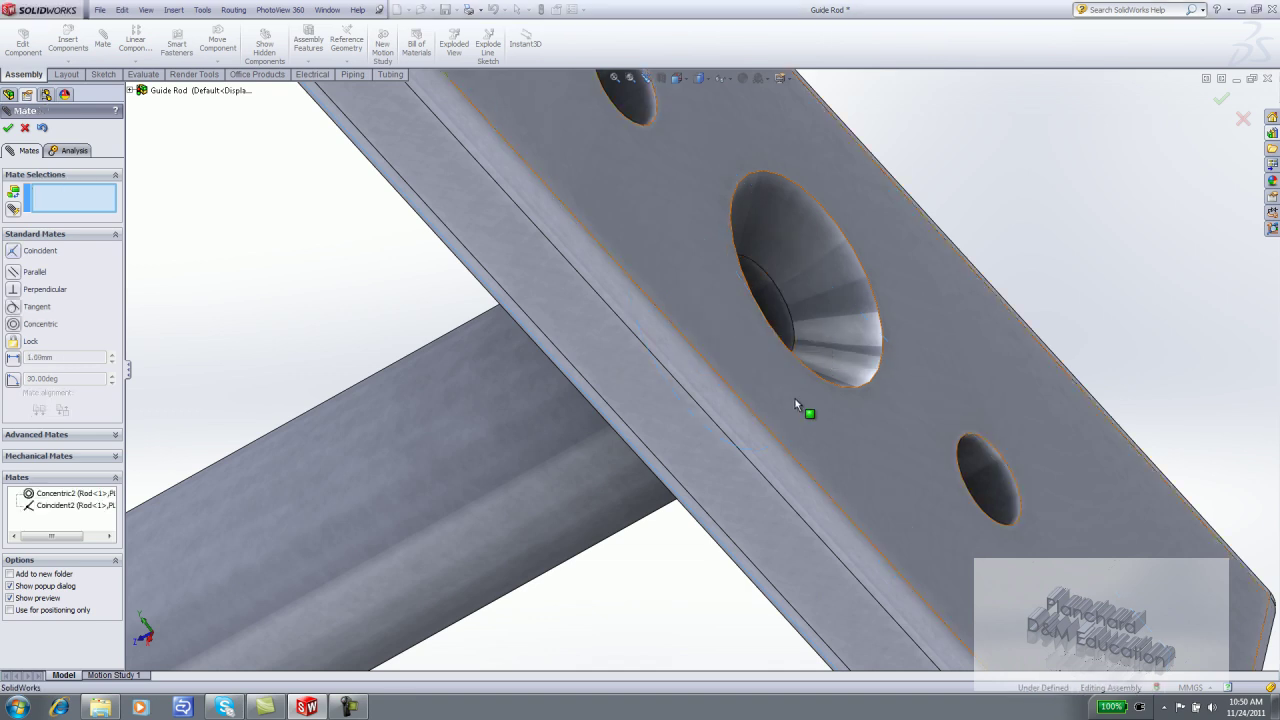
# Step: Add a parallel mate between the plate's long narrow side face and the rod's flat keyway face
pyautogui.hotkey('ctrl', '7')
pyautogui.moveTo(893, 229)
pyautogui.mouseDown()
pyautogui.moveTo(738, 137)
pyautogui.moveTo(831, 220)
pyautogui.moveTo(838, 267)
pyautogui.moveTo(738, 162)
pyautogui.moveTo(875, 249)
pyautogui.moveTo(845, 190)
pyautogui.moveTo(888, 242)
pyautogui.mouseUp()
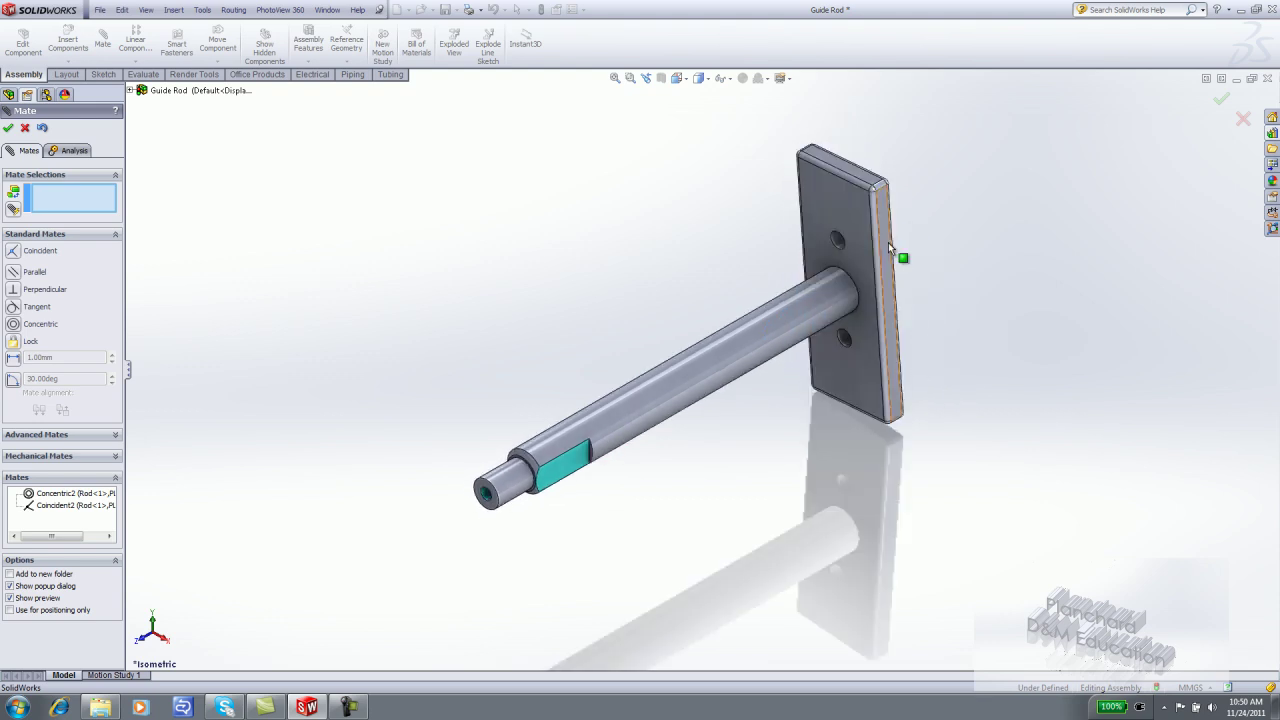
pyautogui.click(888, 242)
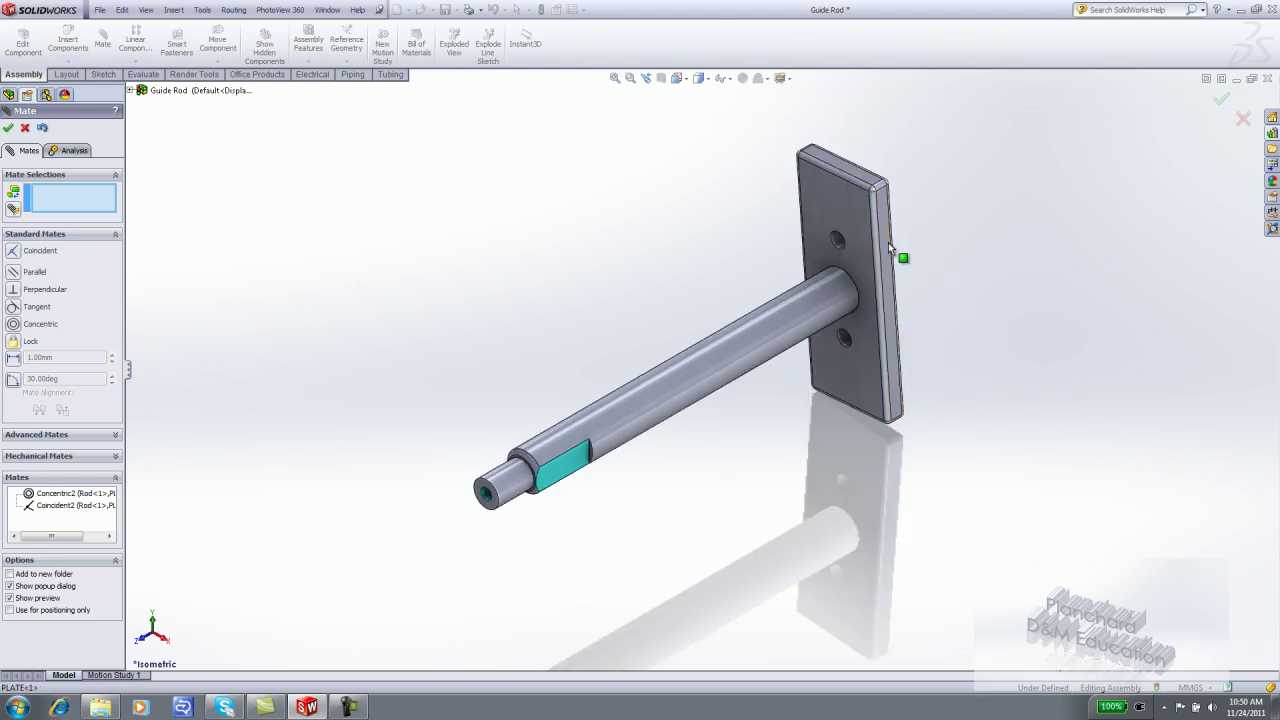
pyautogui.click(564, 466)
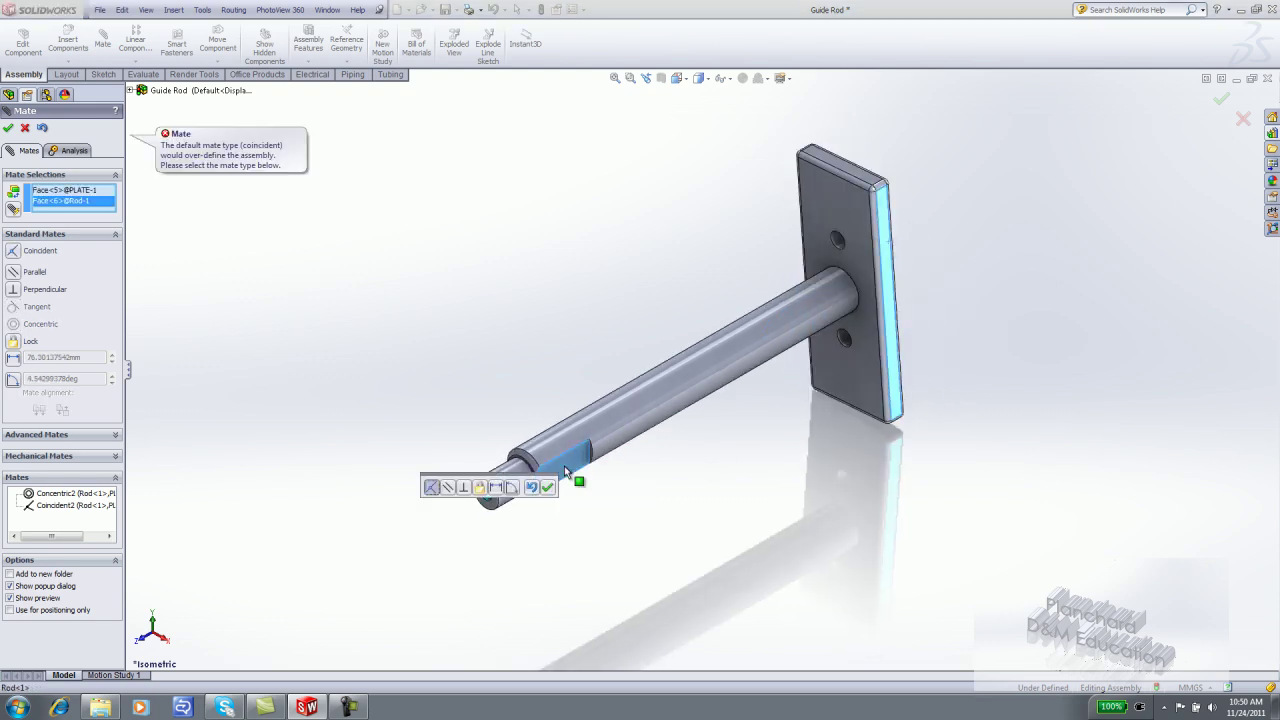
pyautogui.click(448, 490)
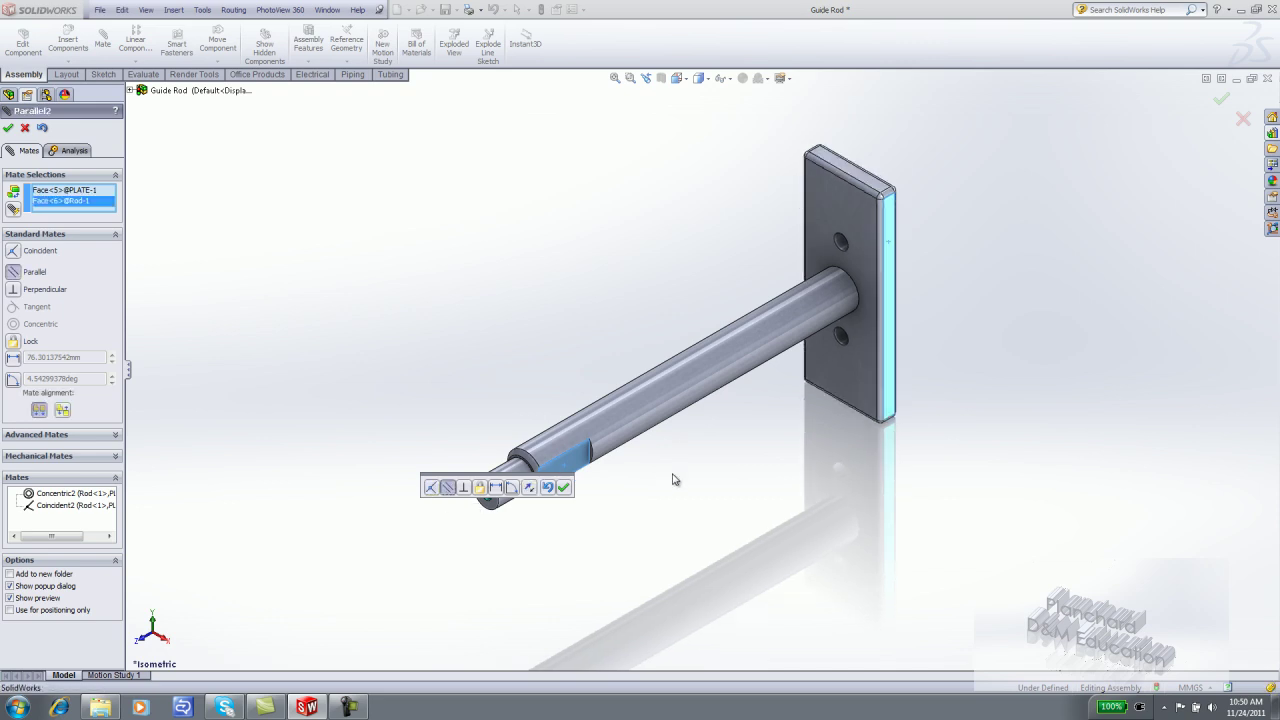
pyautogui.click(563, 487)
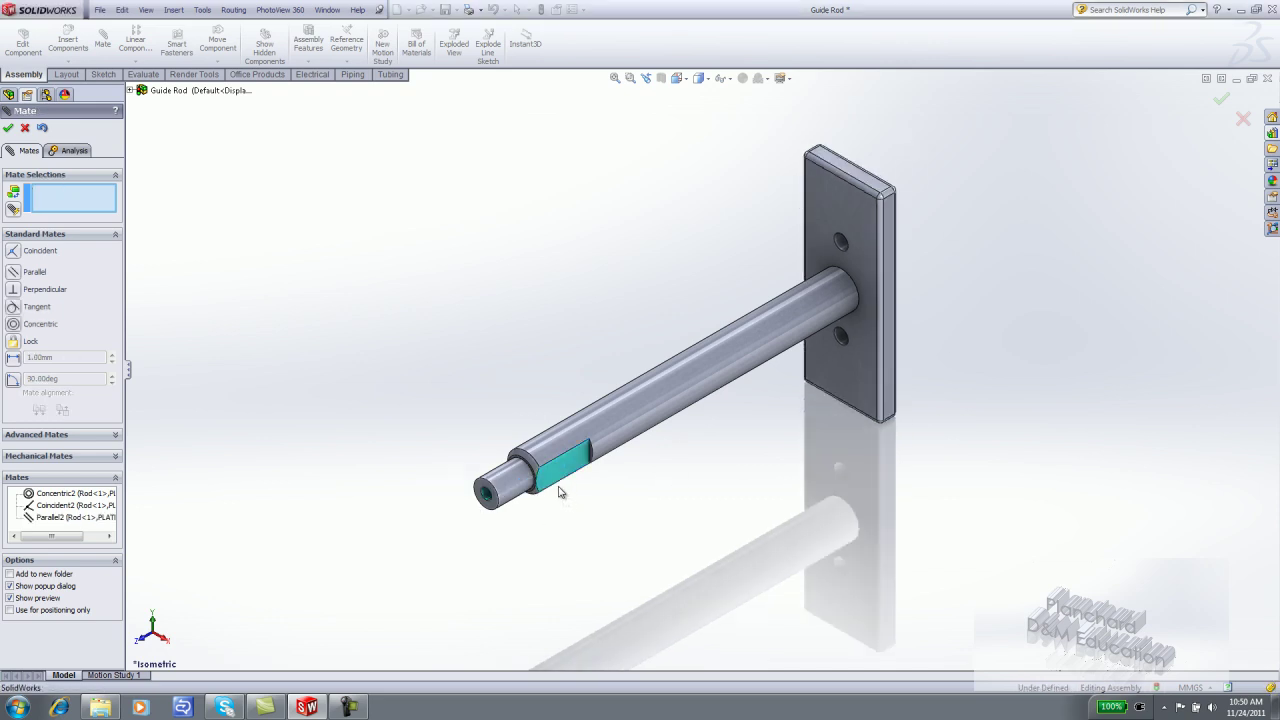
# Step: Accept the plate's mates and finish the Mate command
pyautogui.click(8, 127)
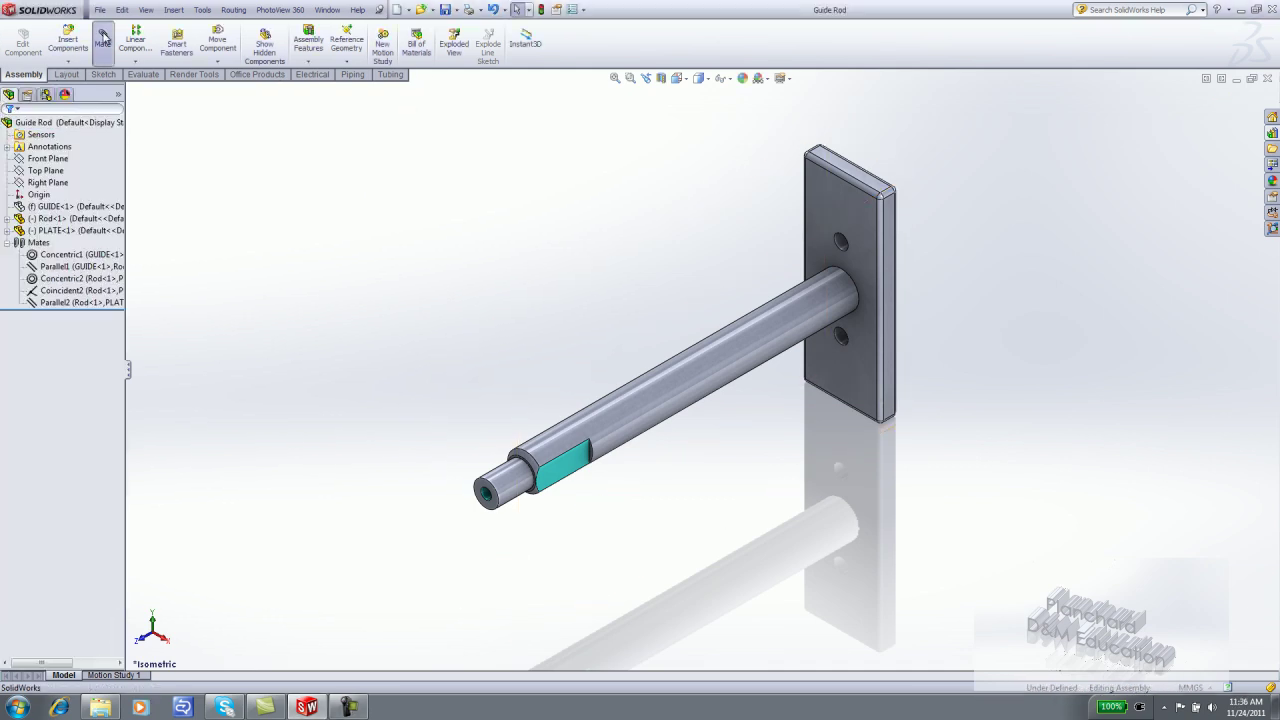
# Step: Try to mate the rod's outer cylindrical face with the plate's lower mounting hole, then clear both selections and leave the Mate command
pyautogui.click(103, 40)
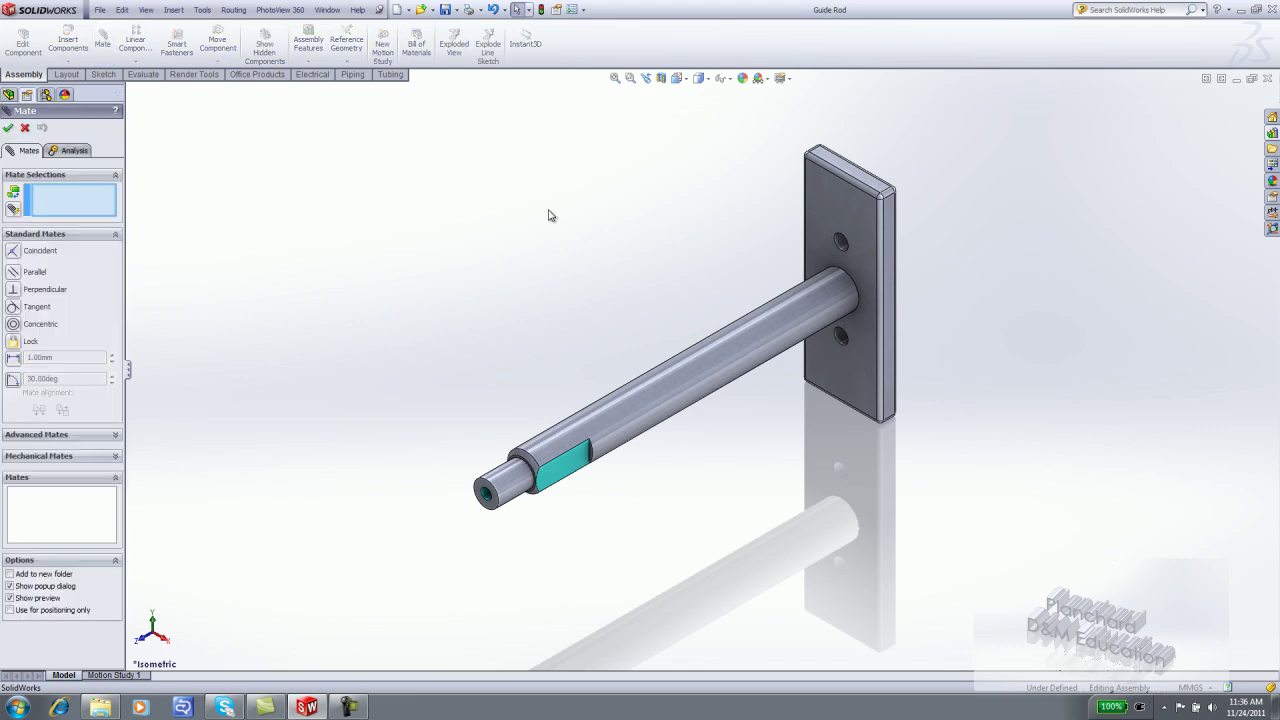
pyautogui.click(708, 369)
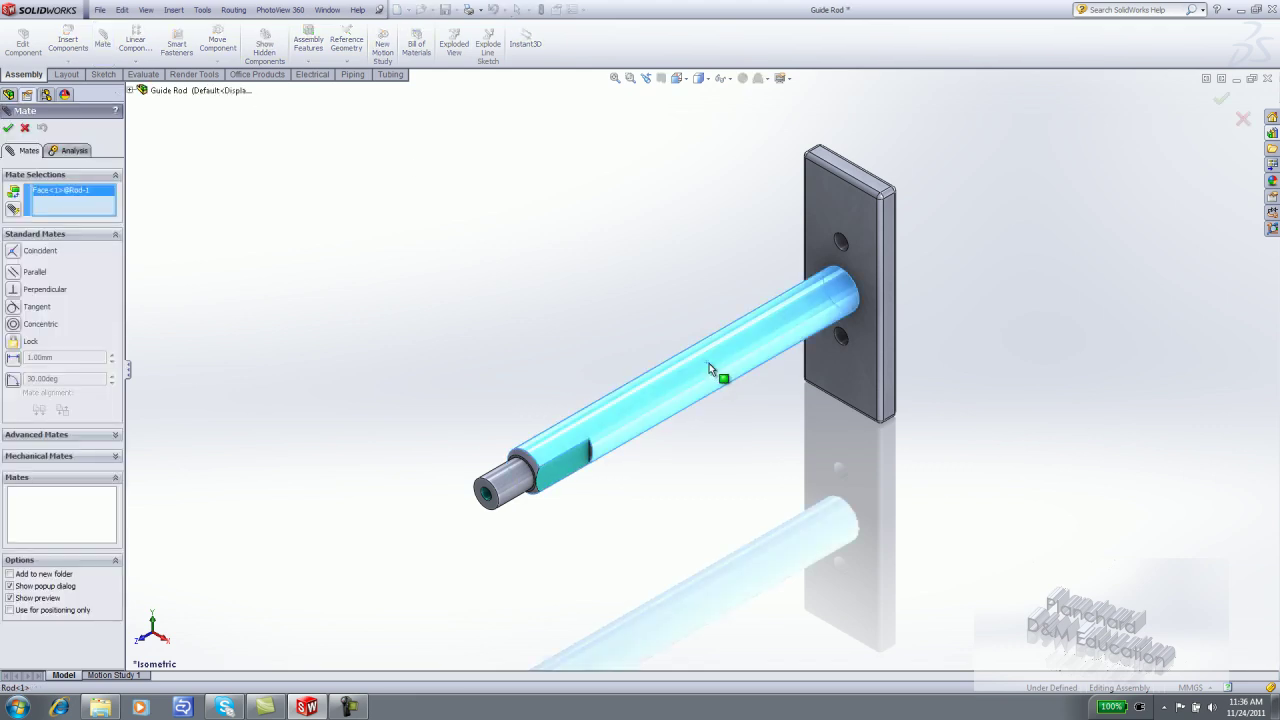
pyautogui.scroll(-5, 840, 340)
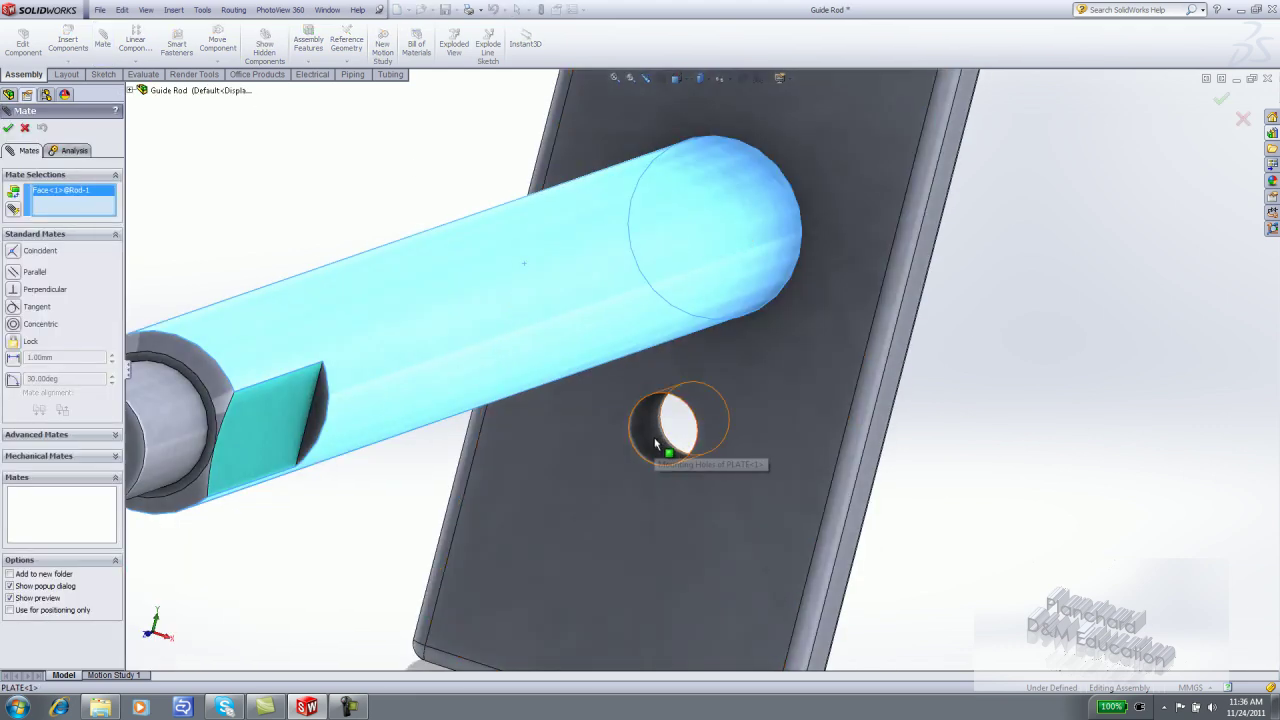
pyautogui.click(664, 438)
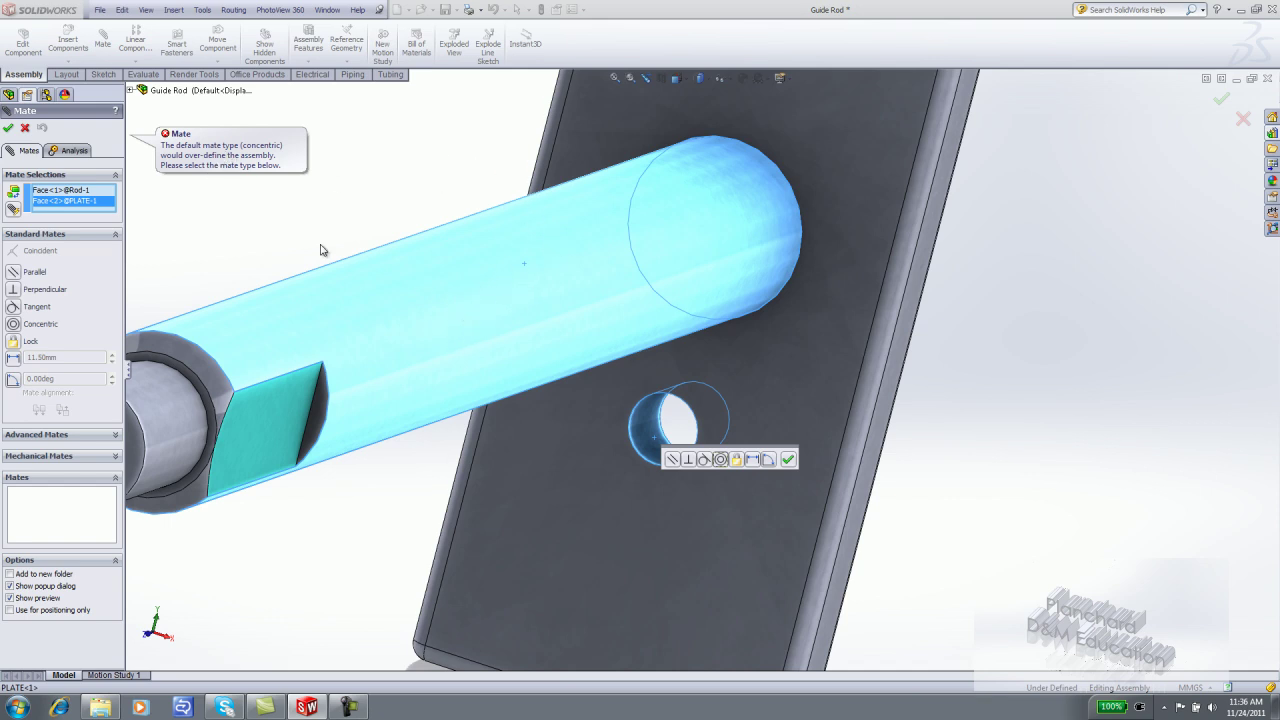
pyautogui.moveTo(1071, 280); pyautogui.dragTo(991, 289, button='middle')
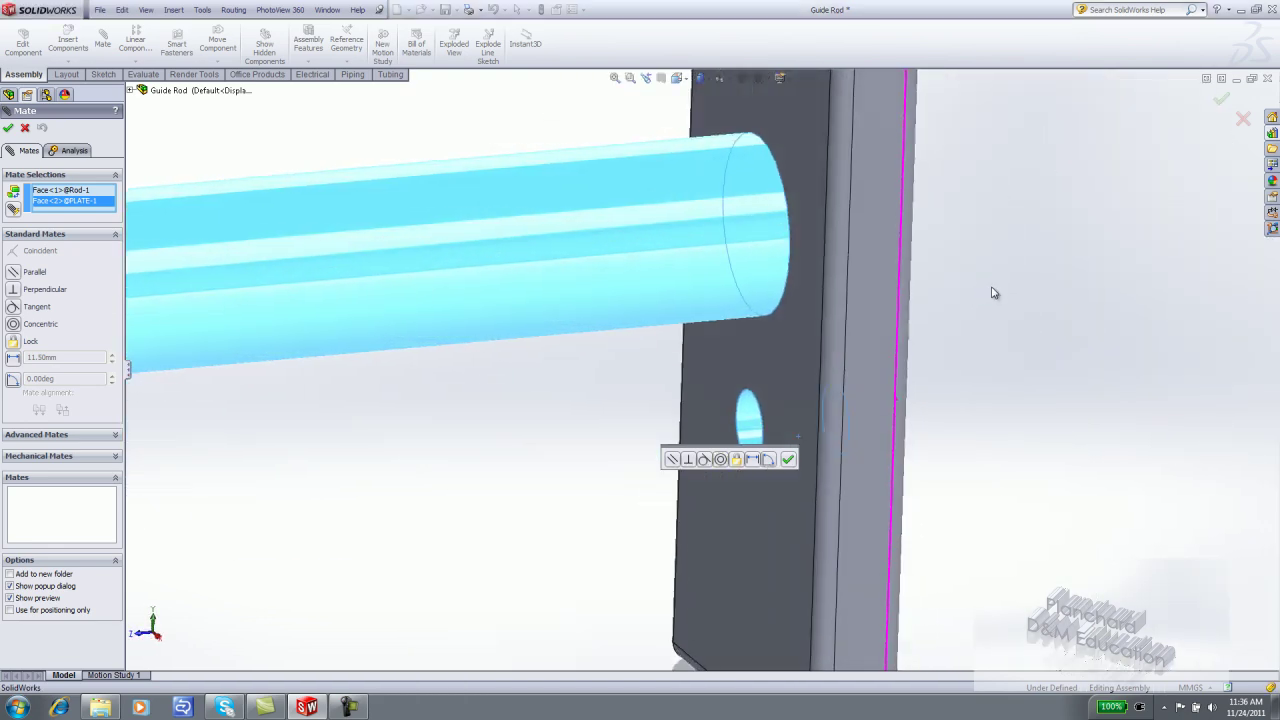
pyautogui.scroll(-5, 565, 430)
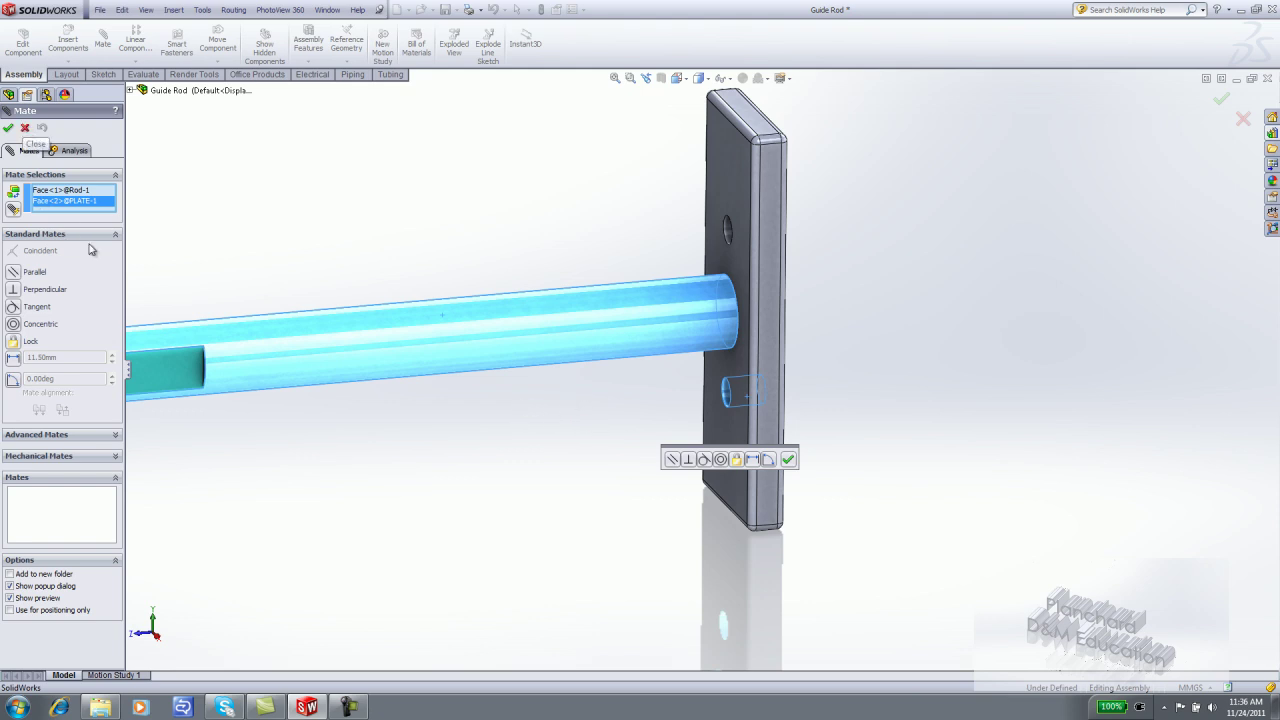
pyautogui.rightClick(53, 196)
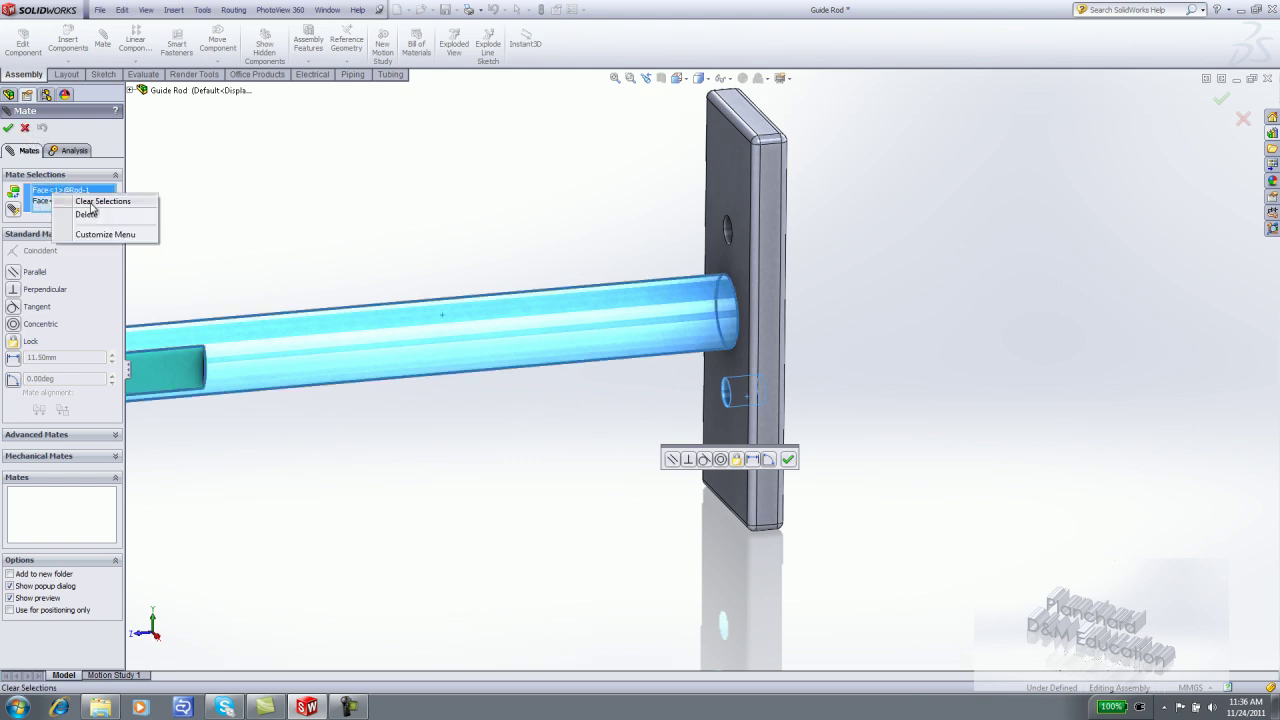
pyautogui.click(93, 202)
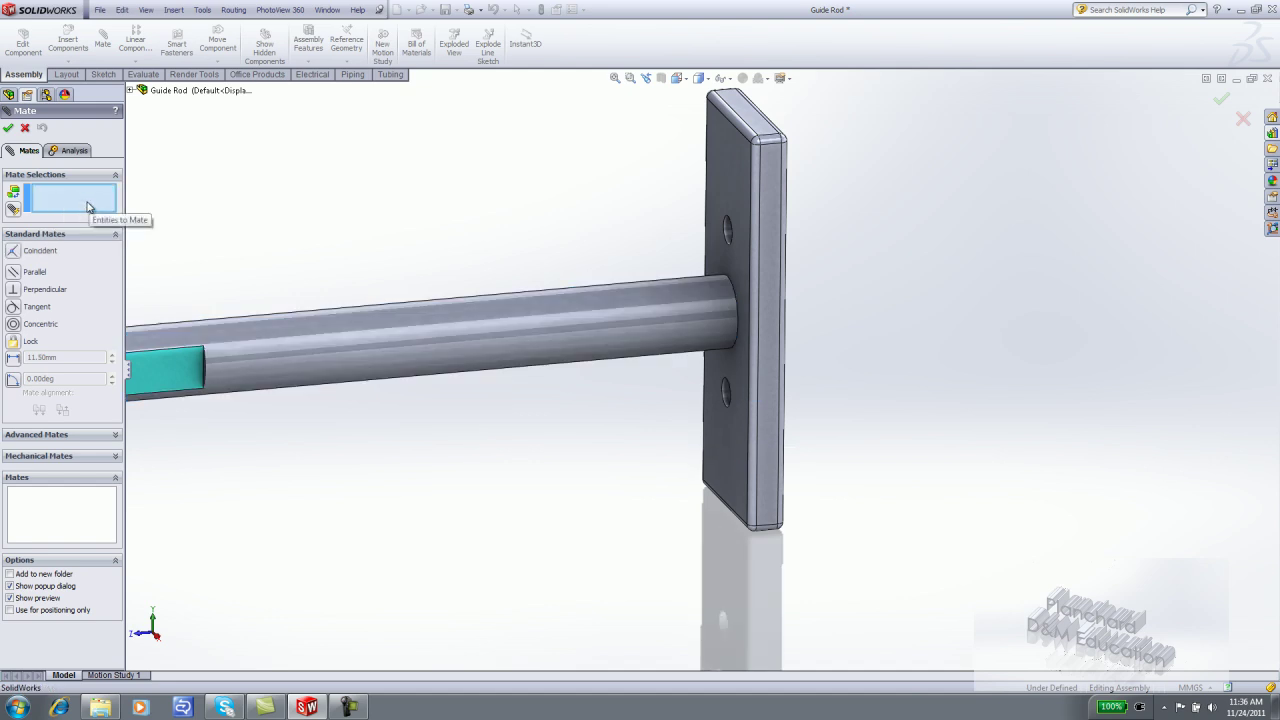
pyautogui.press('Escape')
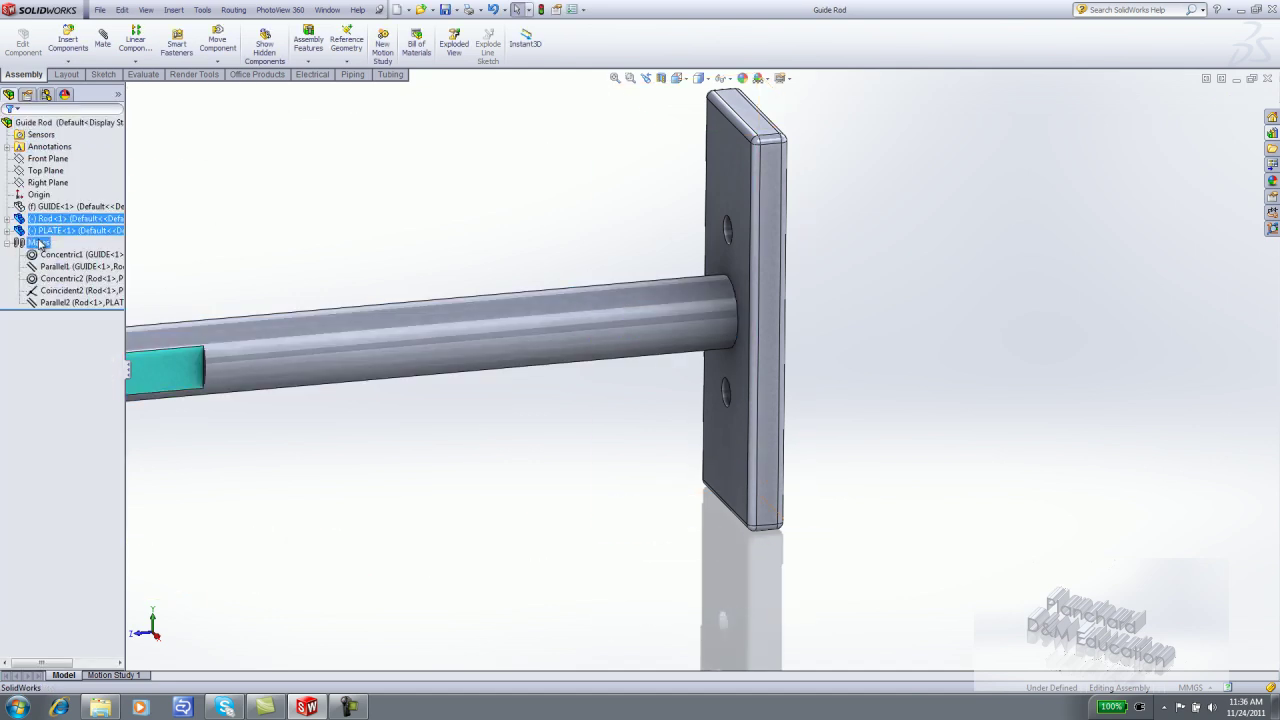